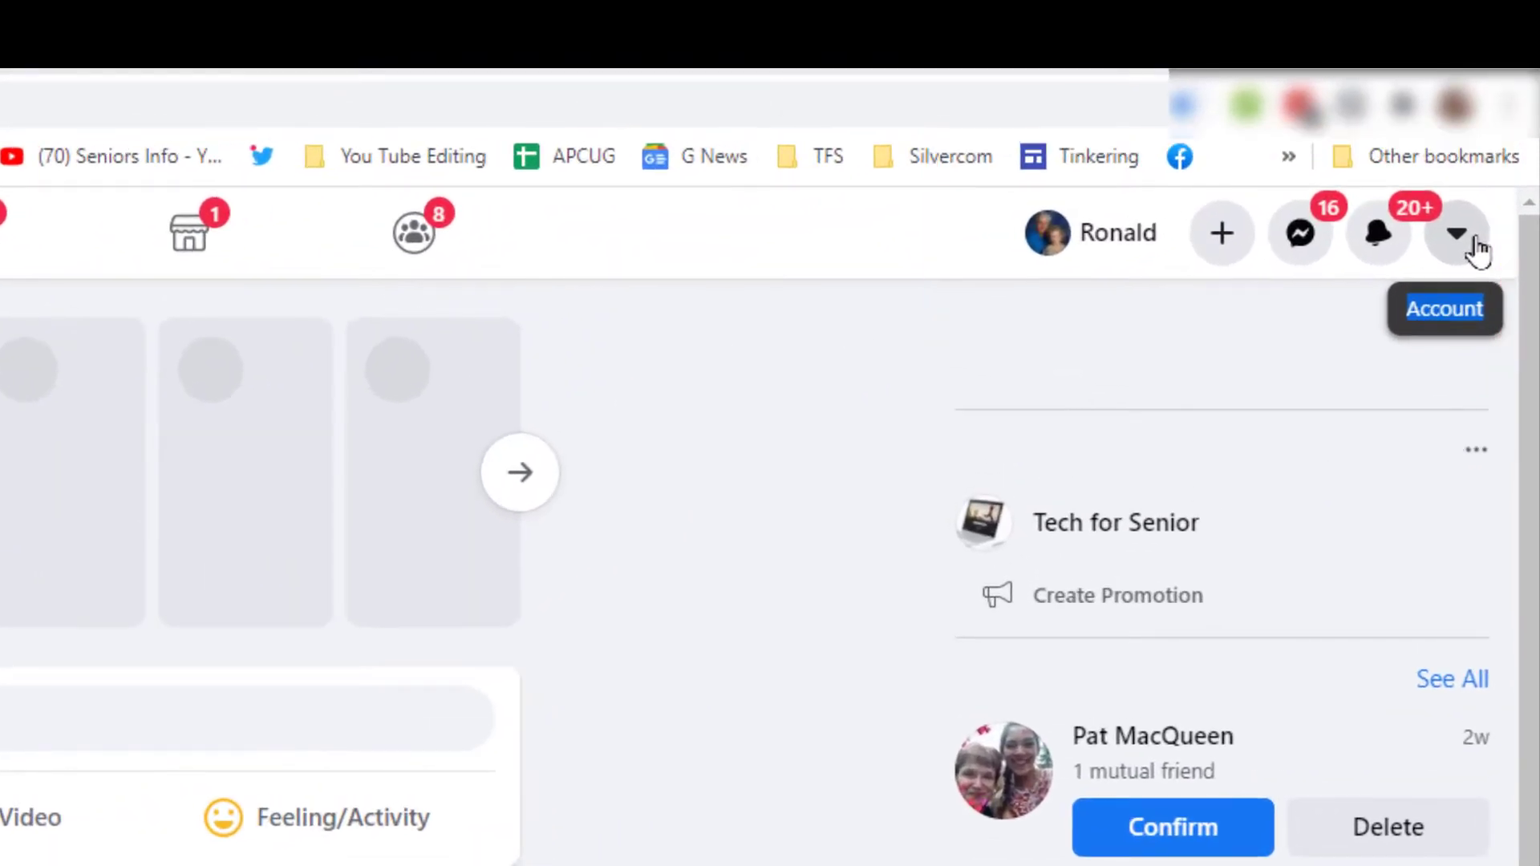
- Open Settings from the account menu's Settings & Privacy options to show General Account Settings
{"action": "left_click", "coordinate": [1458, 251]}
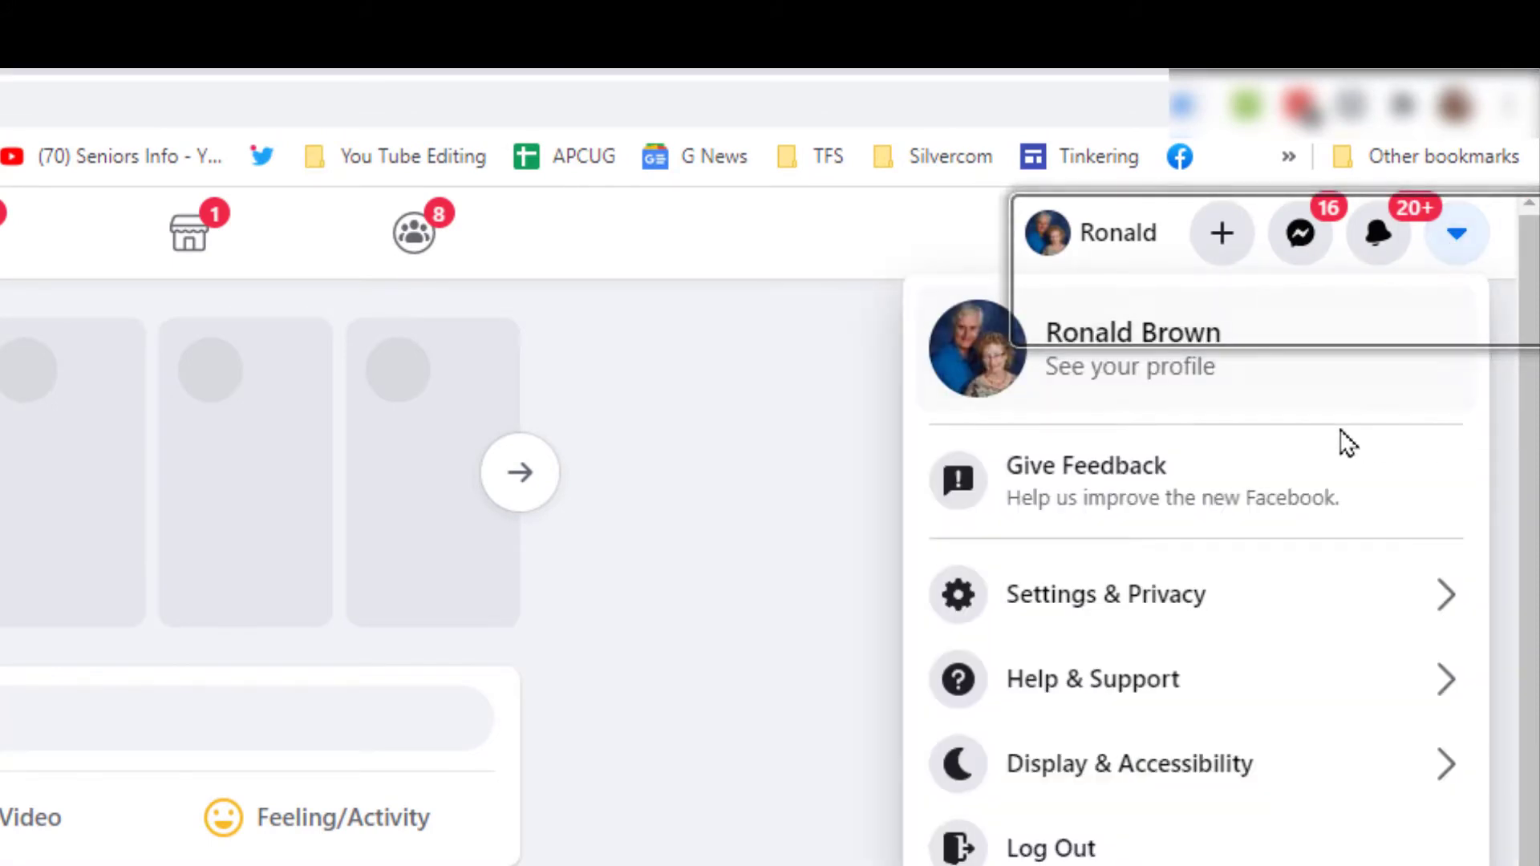
{"action": "left_click", "coordinate": [1202, 614]}
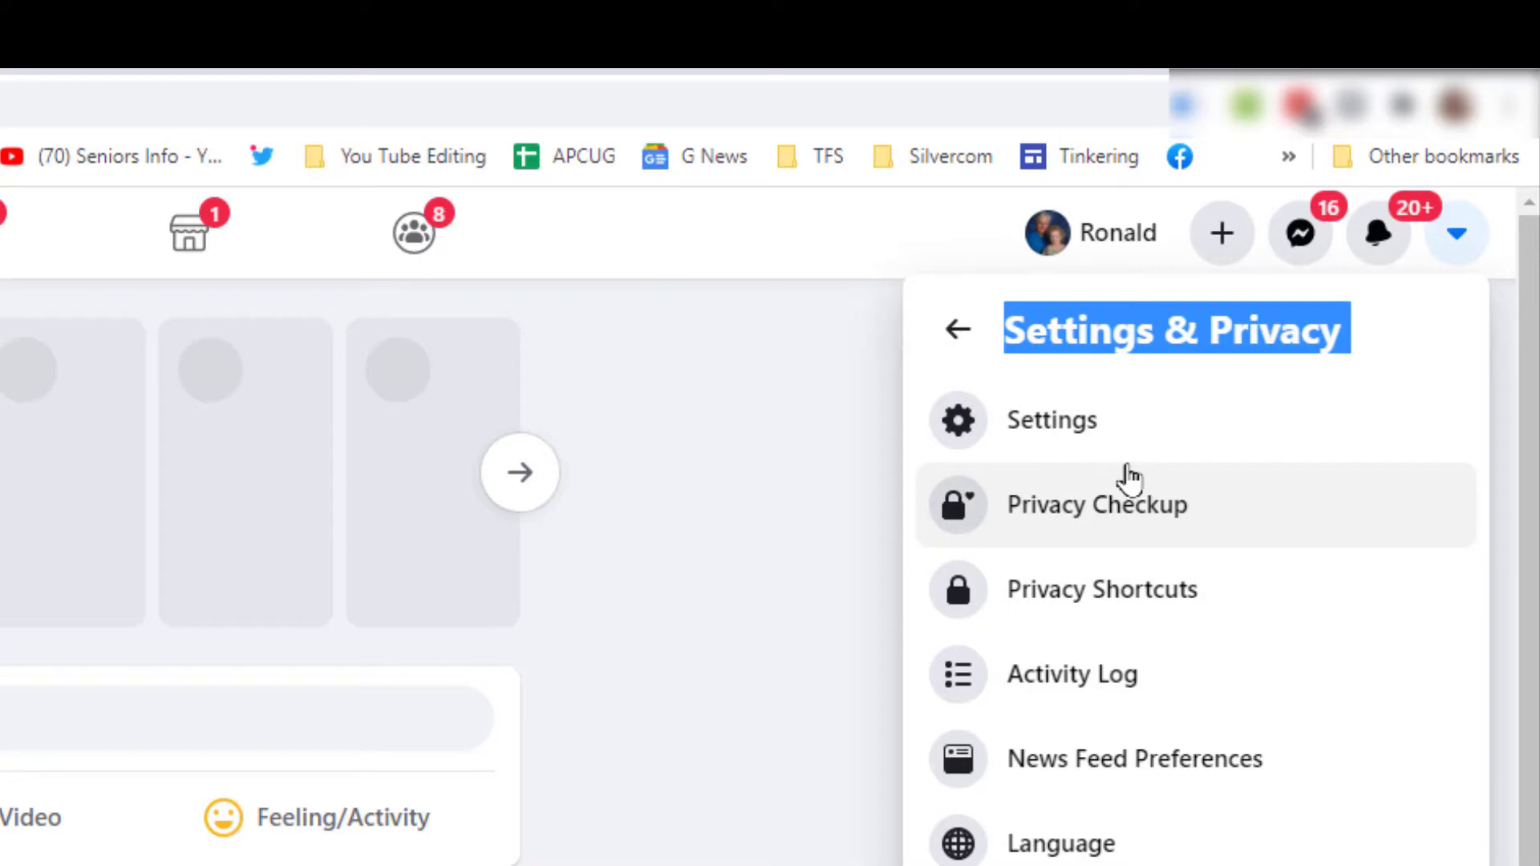
{"action": "left_click", "coordinate": [1102, 433]}
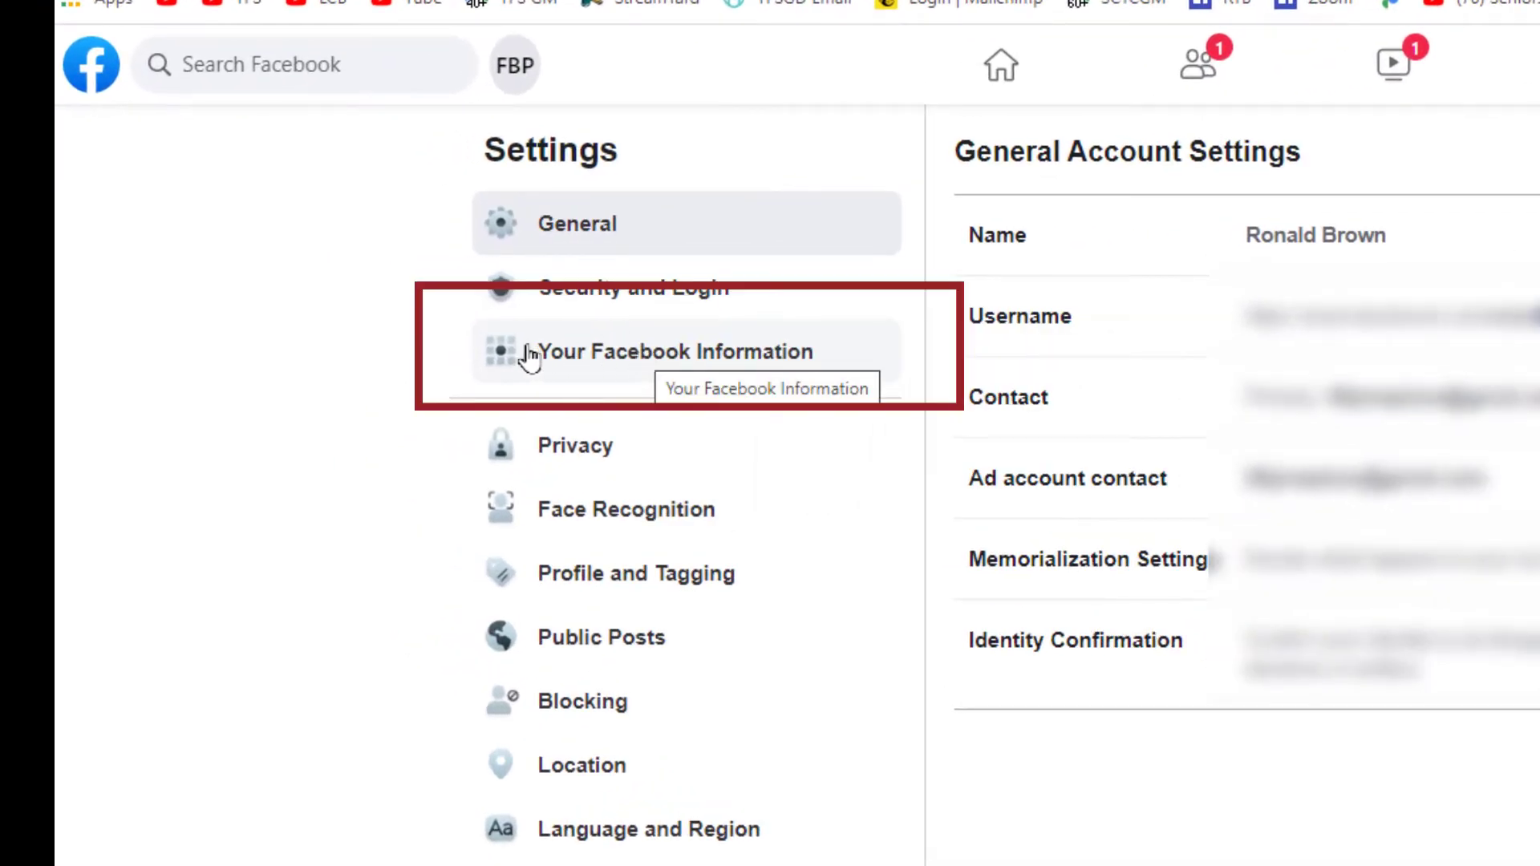
- Under Your Facebook Information, choose Transfer a Copy of Your Photos or Videos
{"action": "left_click", "coordinate": [743, 365]}
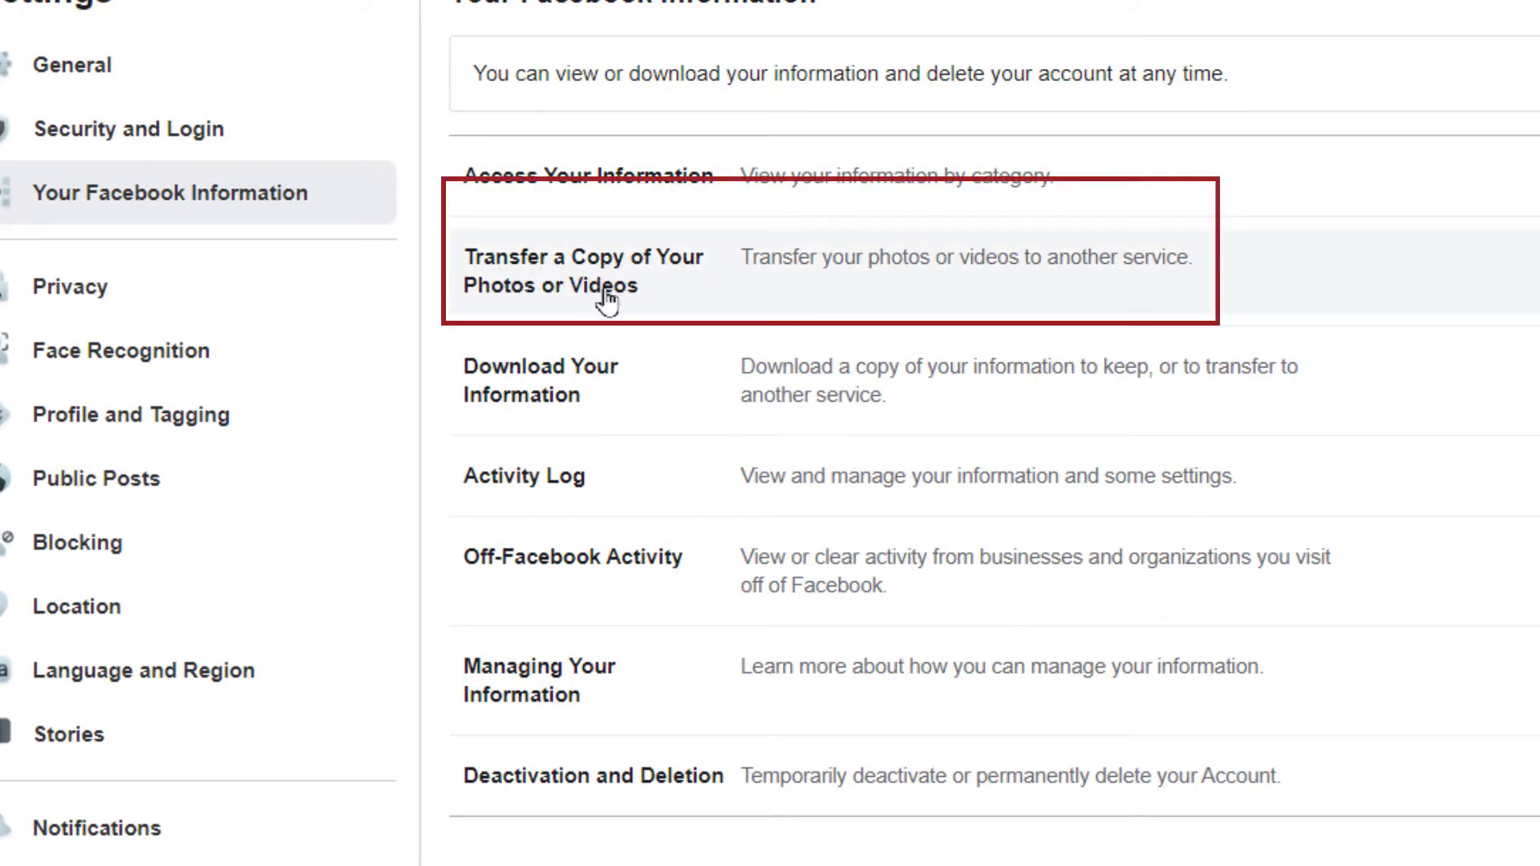
{"action": "left_click", "coordinate": [716, 271]}
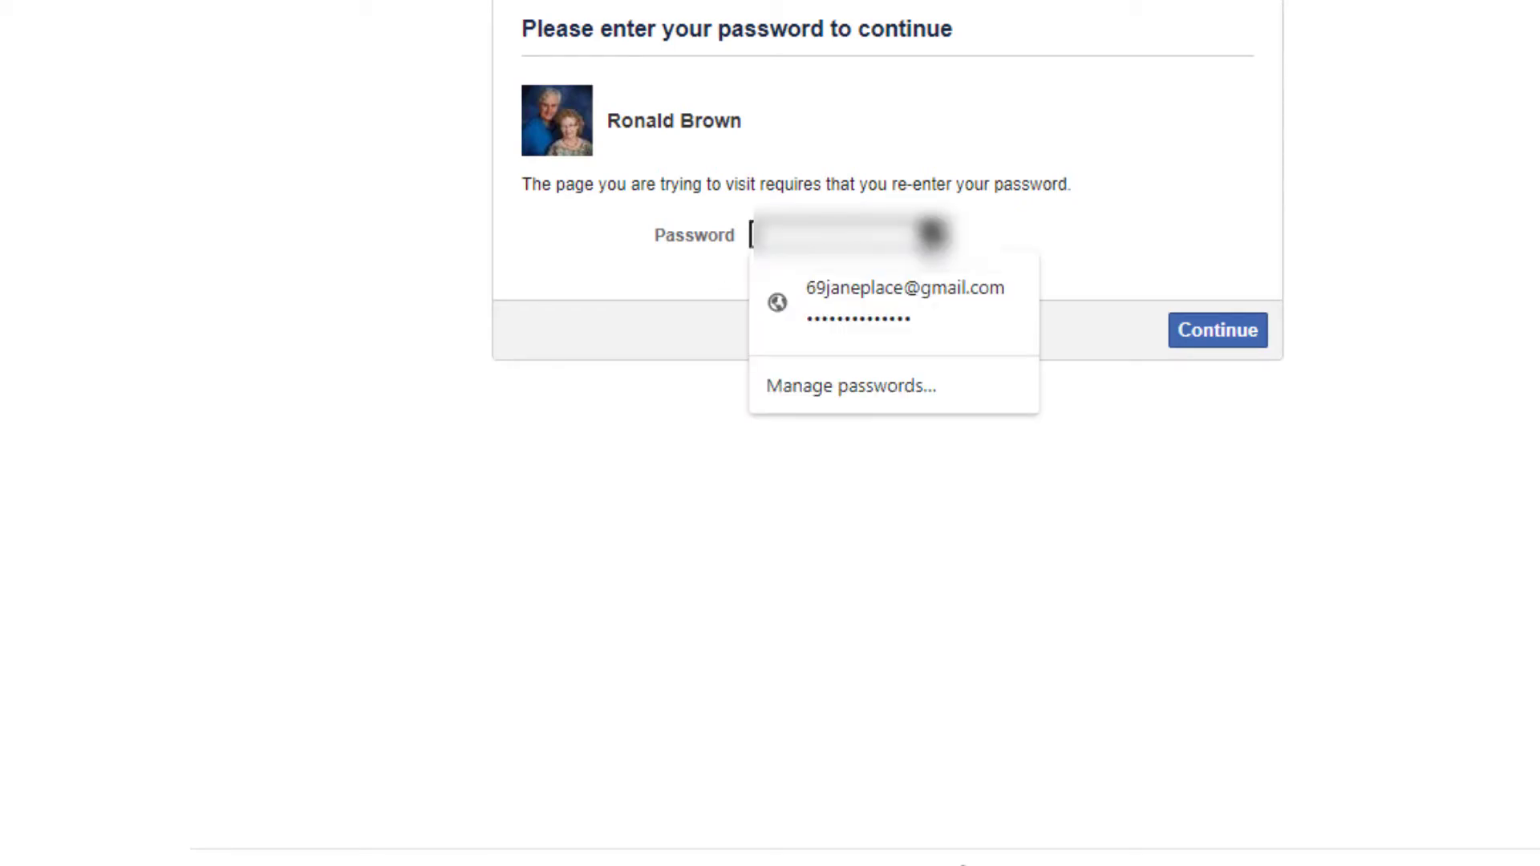
- Re-enter the account password from the saved facebook.com login and continue
{"action": "left_click", "coordinate": [935, 287]}
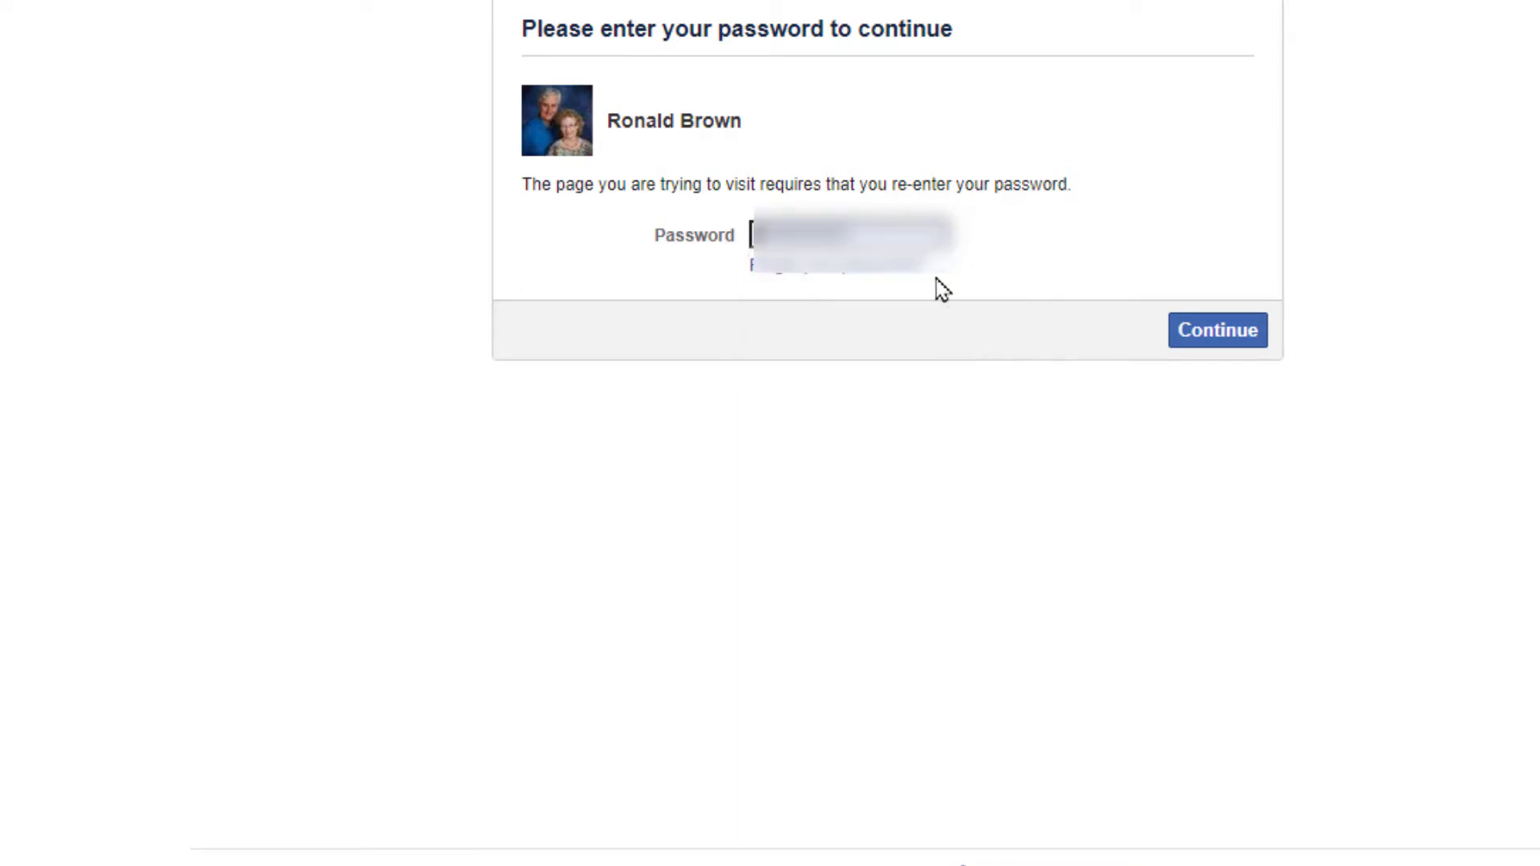
{"action": "left_click", "coordinate": [1216, 336]}
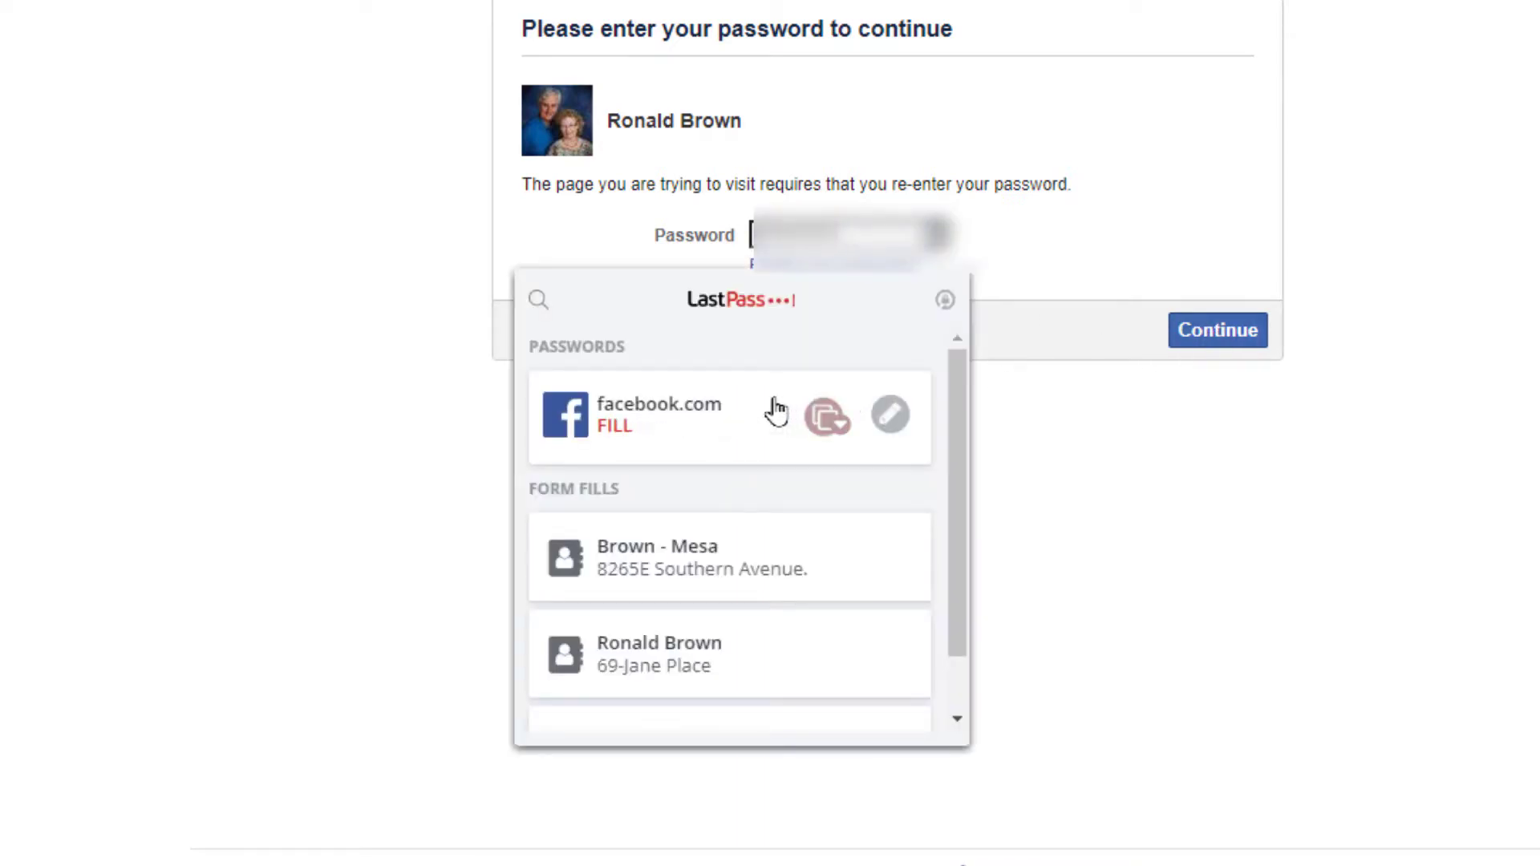
{"action": "left_click", "coordinate": [734, 416]}
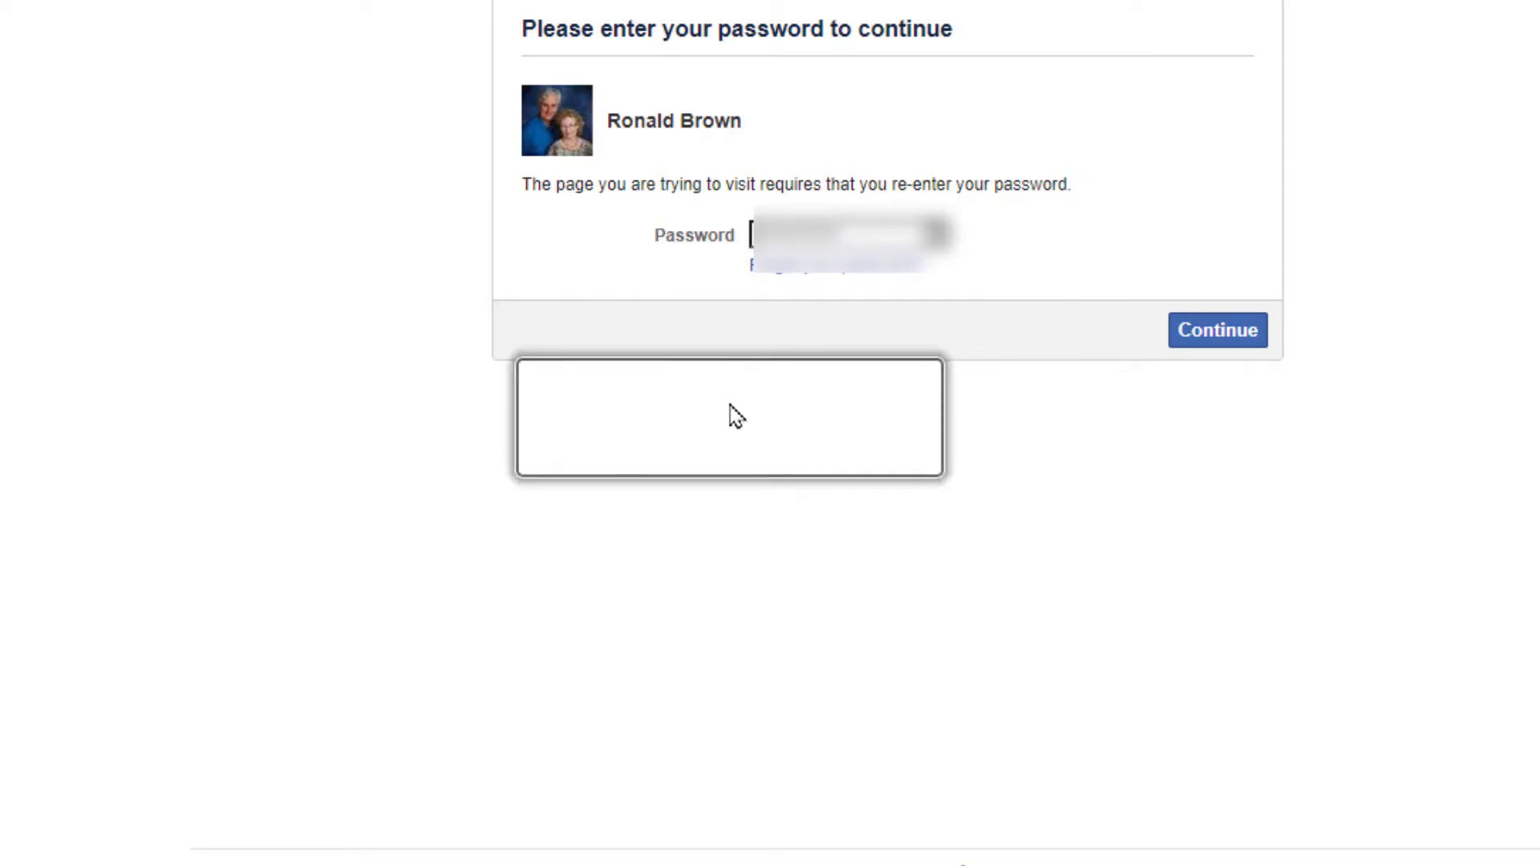
{"action": "left_click", "coordinate": [1213, 335]}
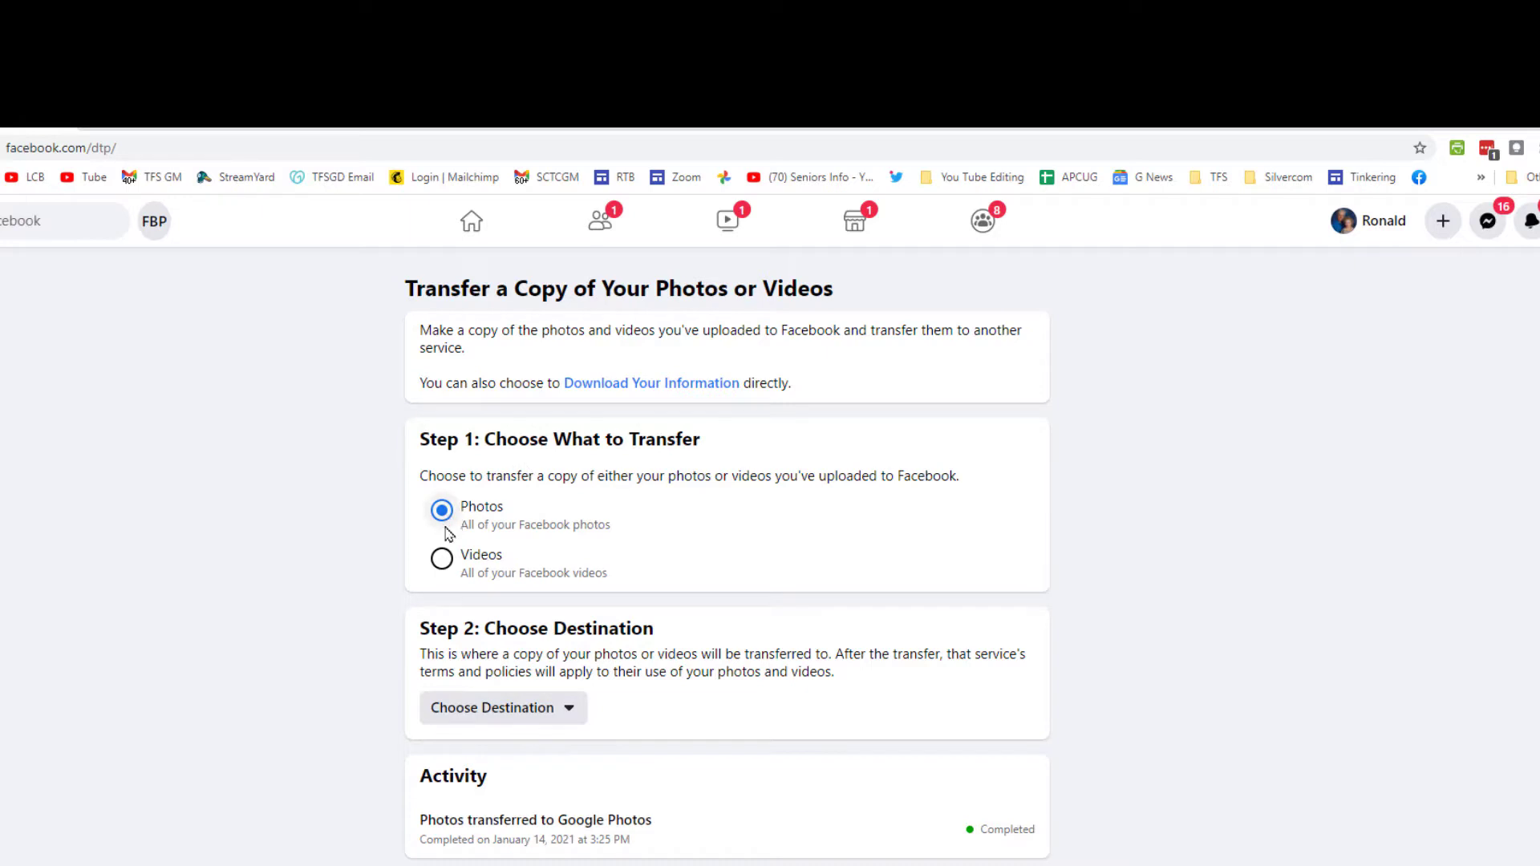
- Choose Photos to transfer with Google Photos as the destination, then continue
{"action": "left_click", "coordinate": [443, 561]}
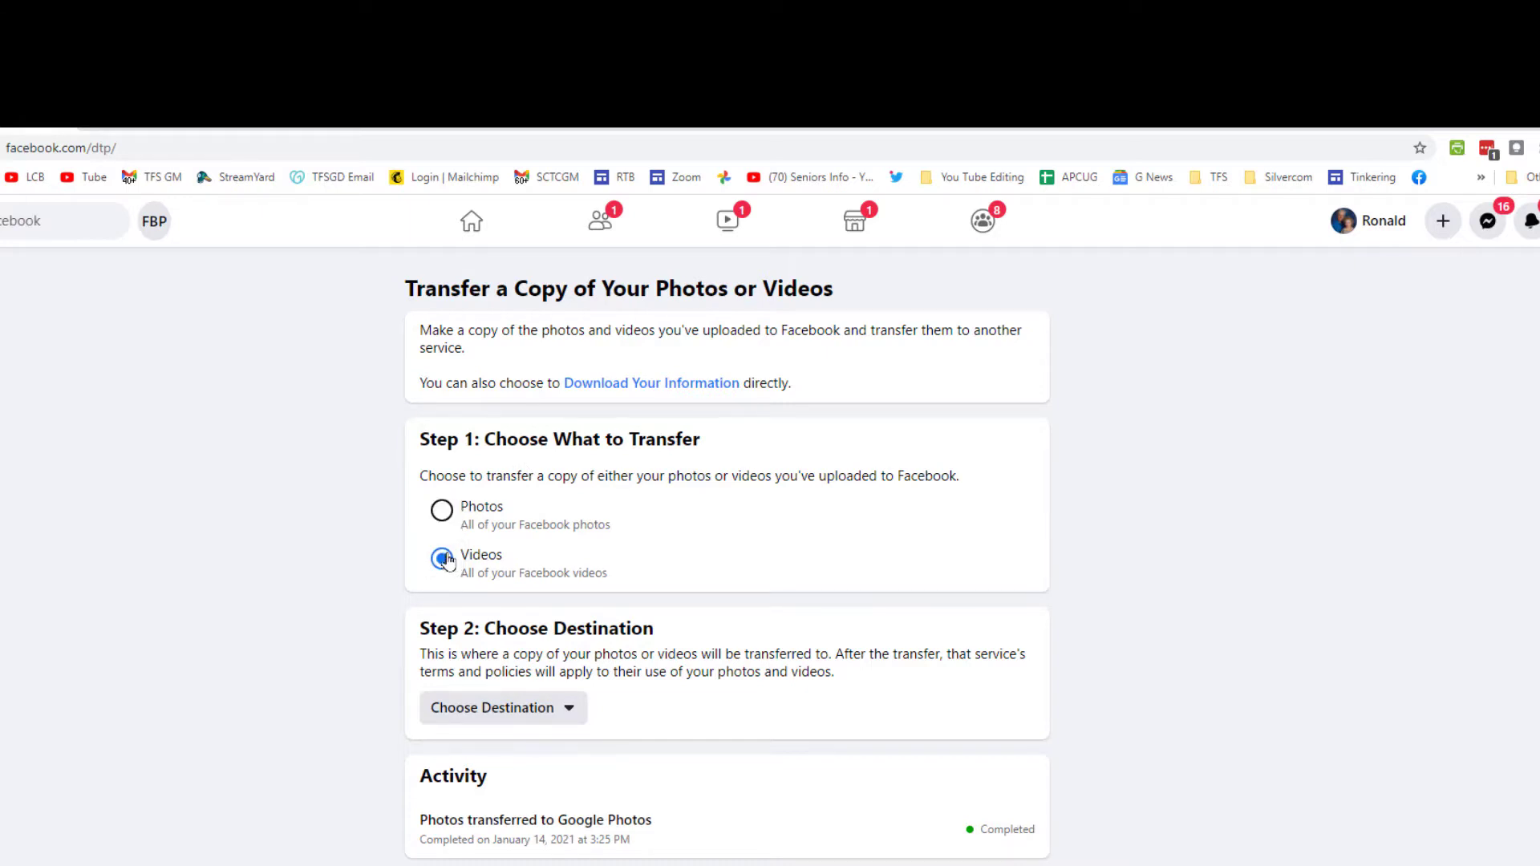
{"action": "left_click", "coordinate": [442, 510]}
{"action": "left_click", "coordinate": [578, 712]}
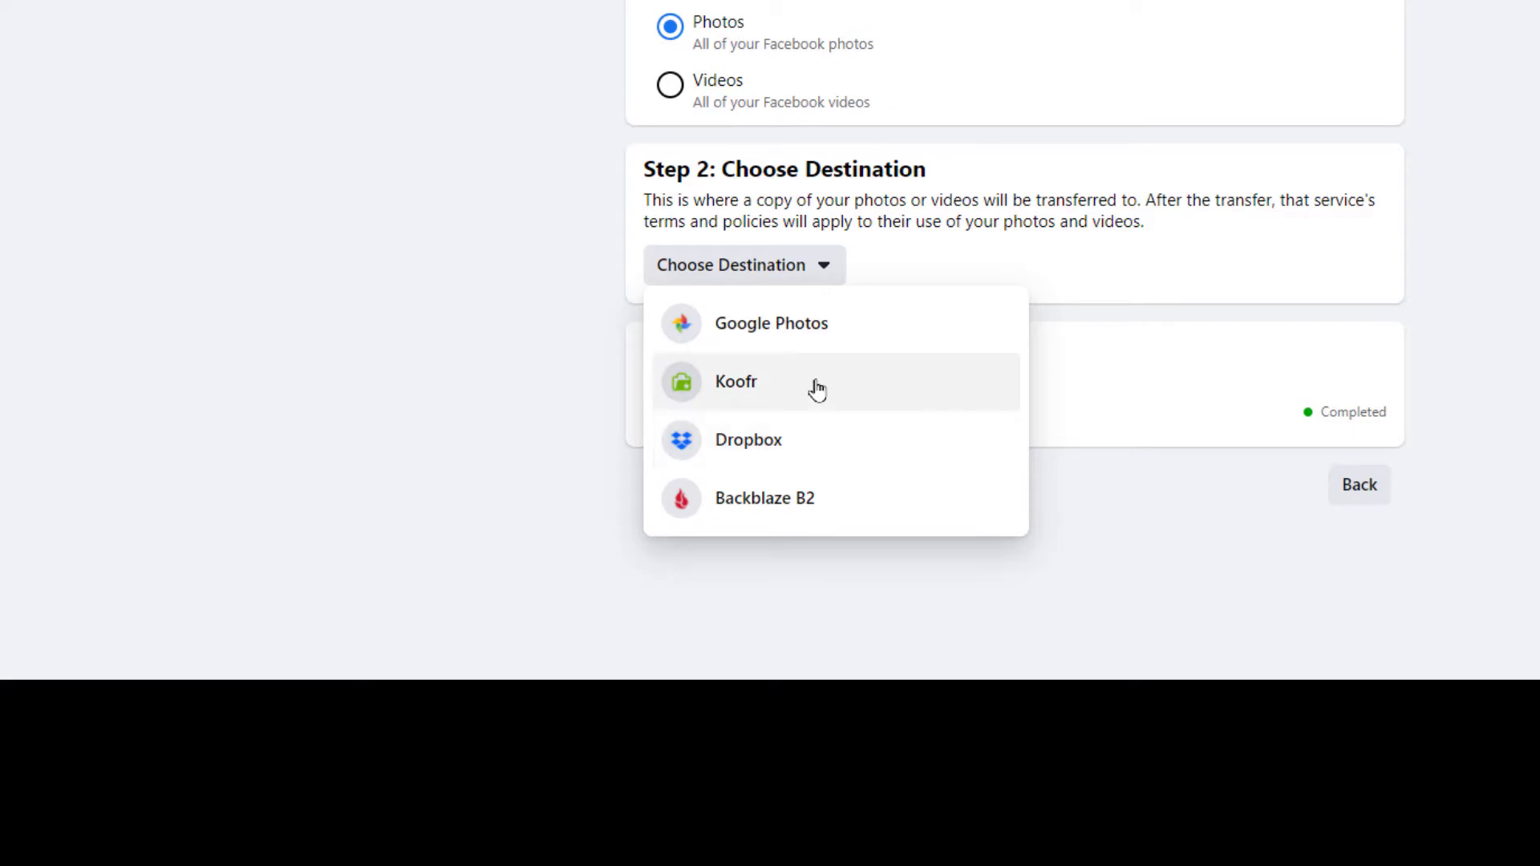
{"action": "left_click", "coordinate": [817, 335]}
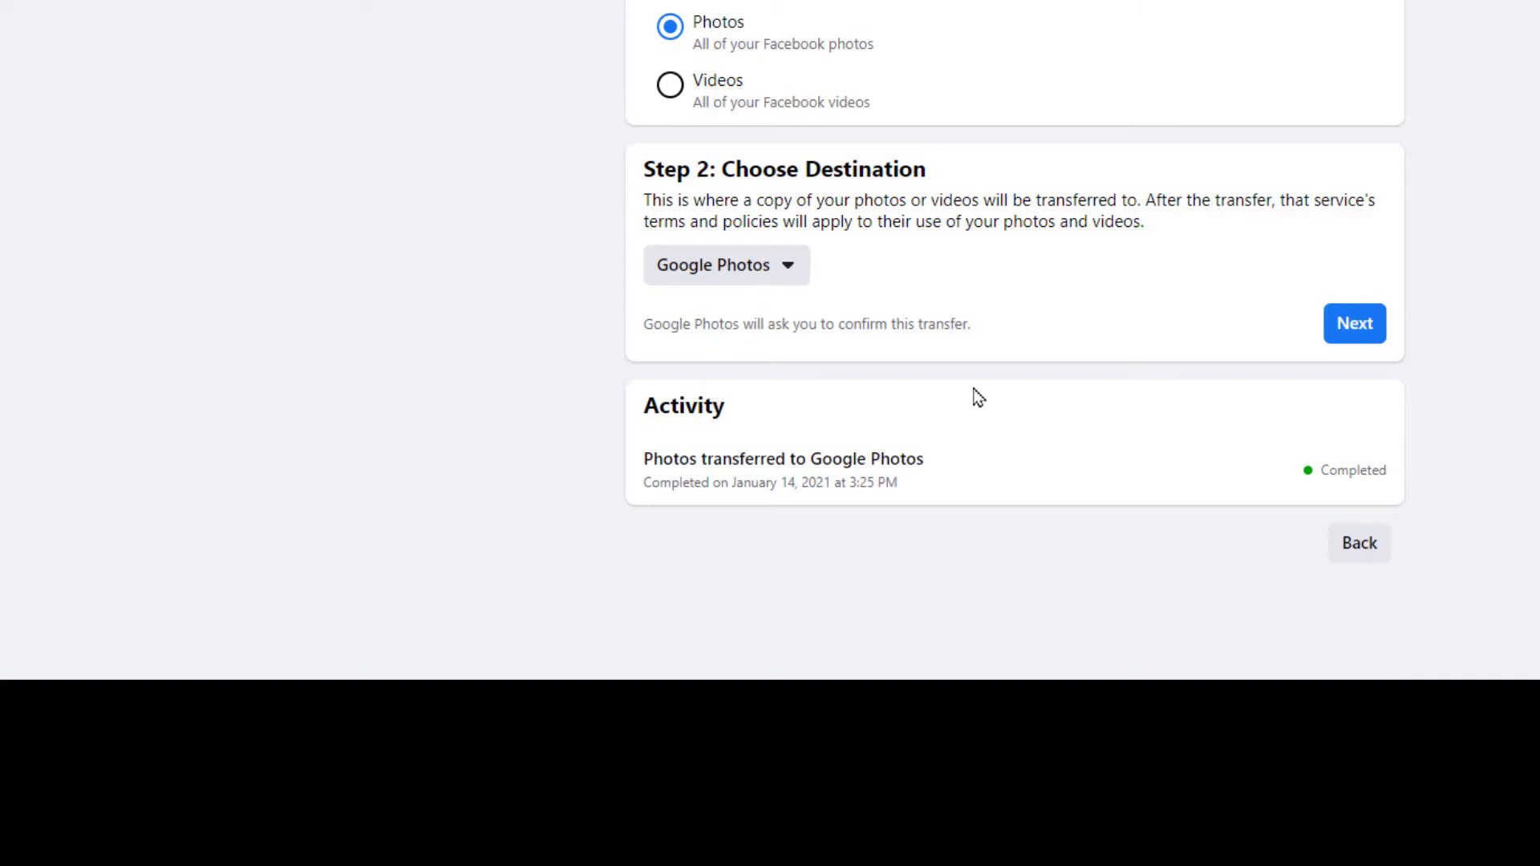
{"action": "left_click", "coordinate": [1368, 331]}
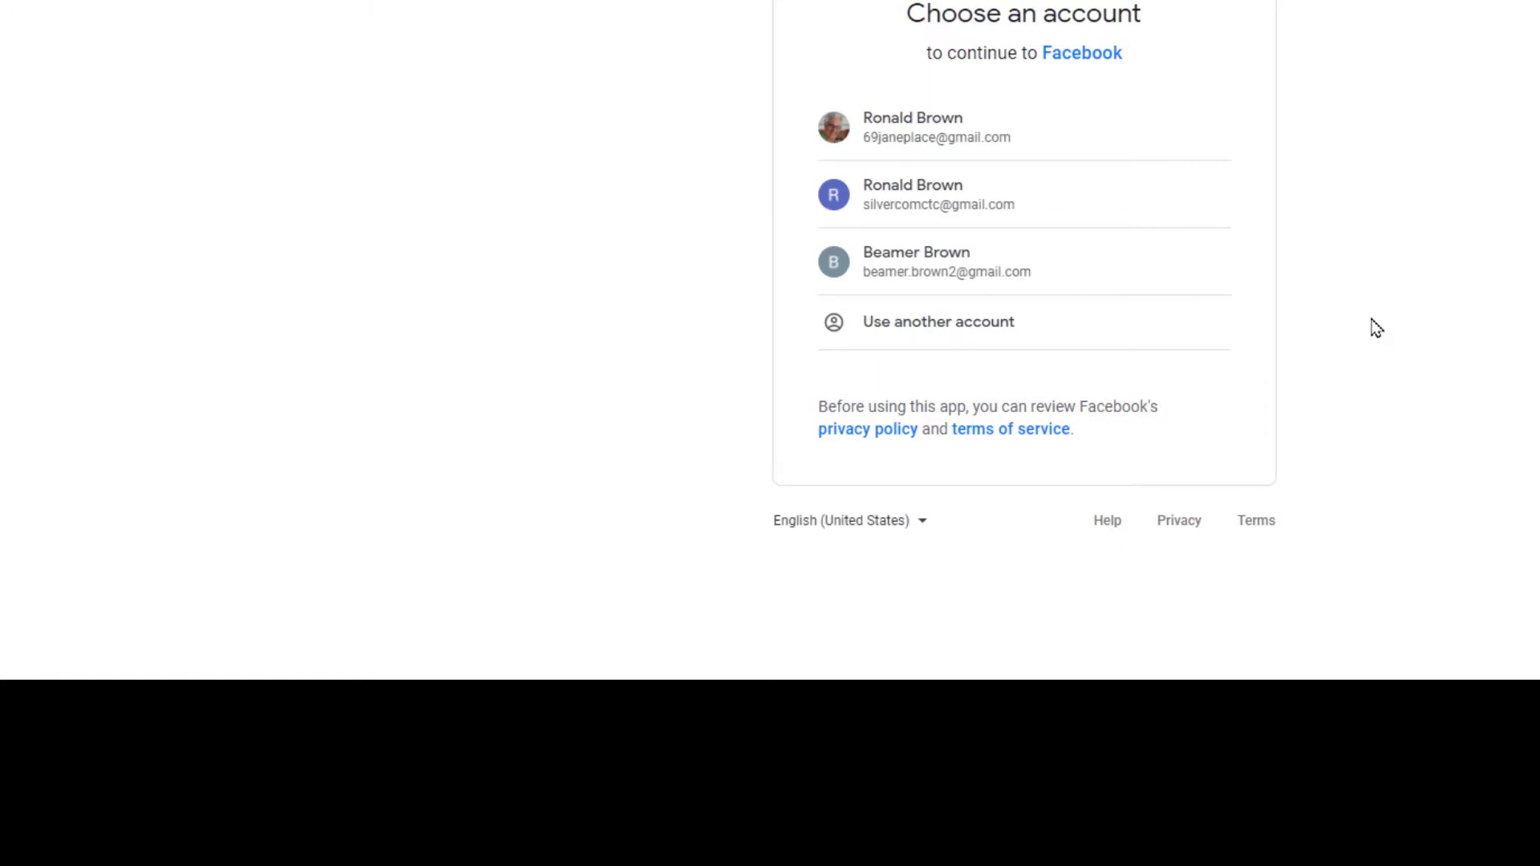
- Sign in with the first Google account and allow Facebook to add to the Google Photos library
{"action": "left_click", "coordinate": [961, 138]}
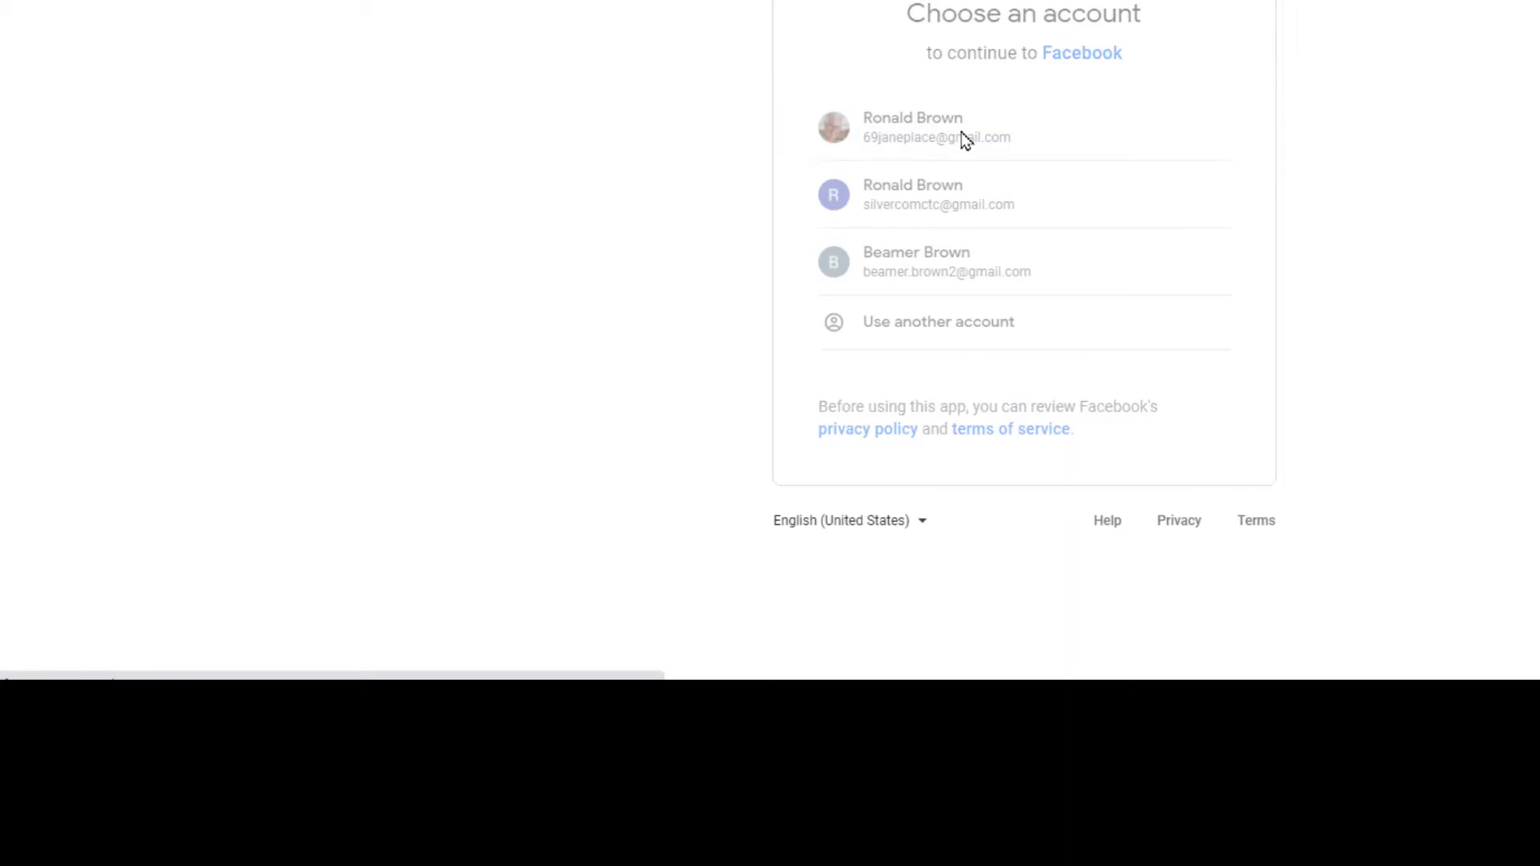
{"action": "left_click", "coordinate": [961, 137]}
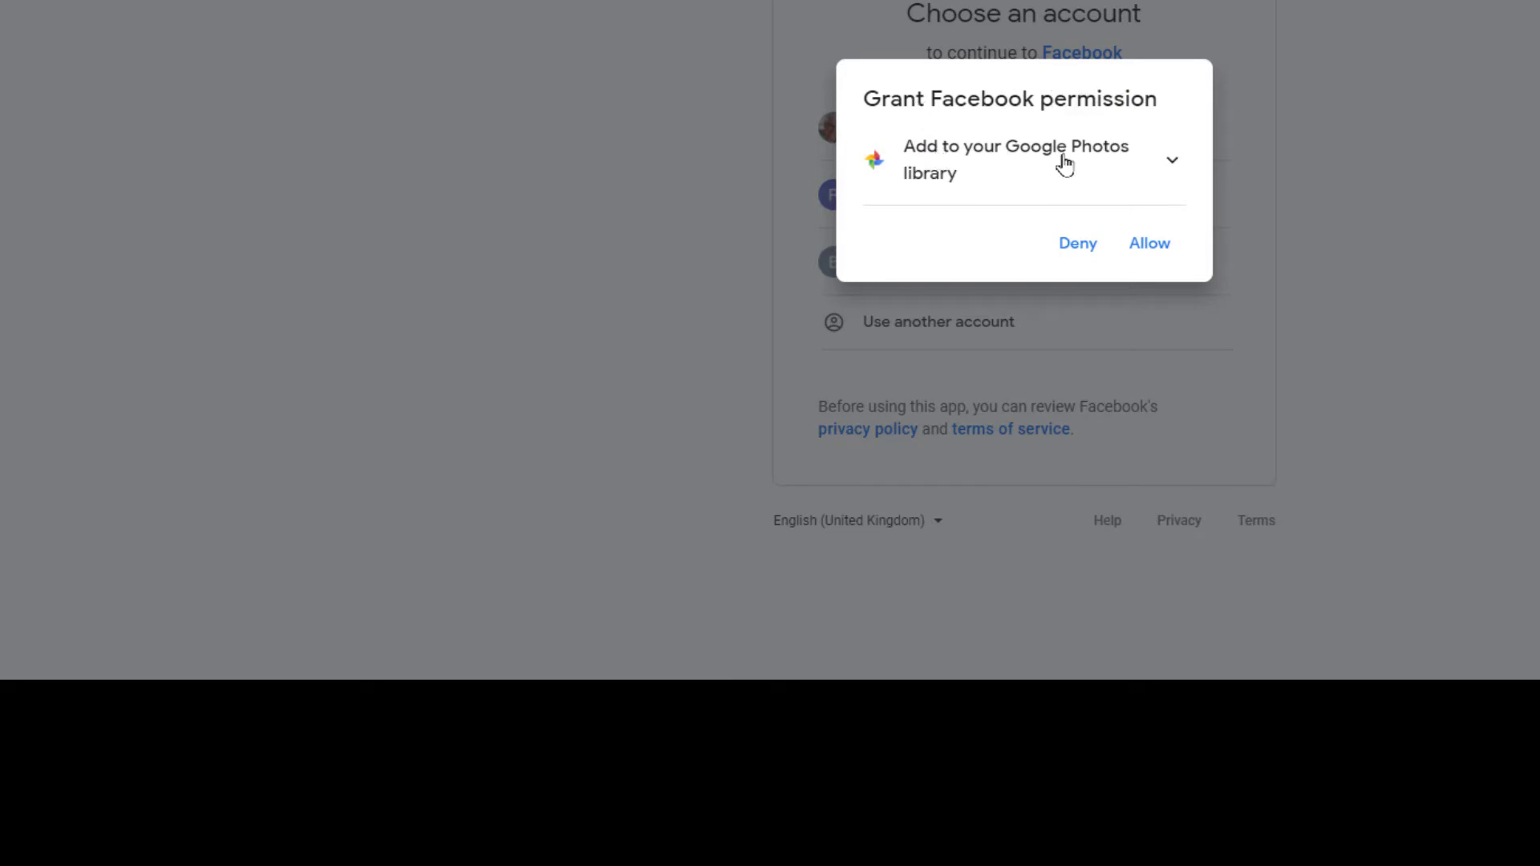
{"action": "left_click", "coordinate": [1172, 162]}
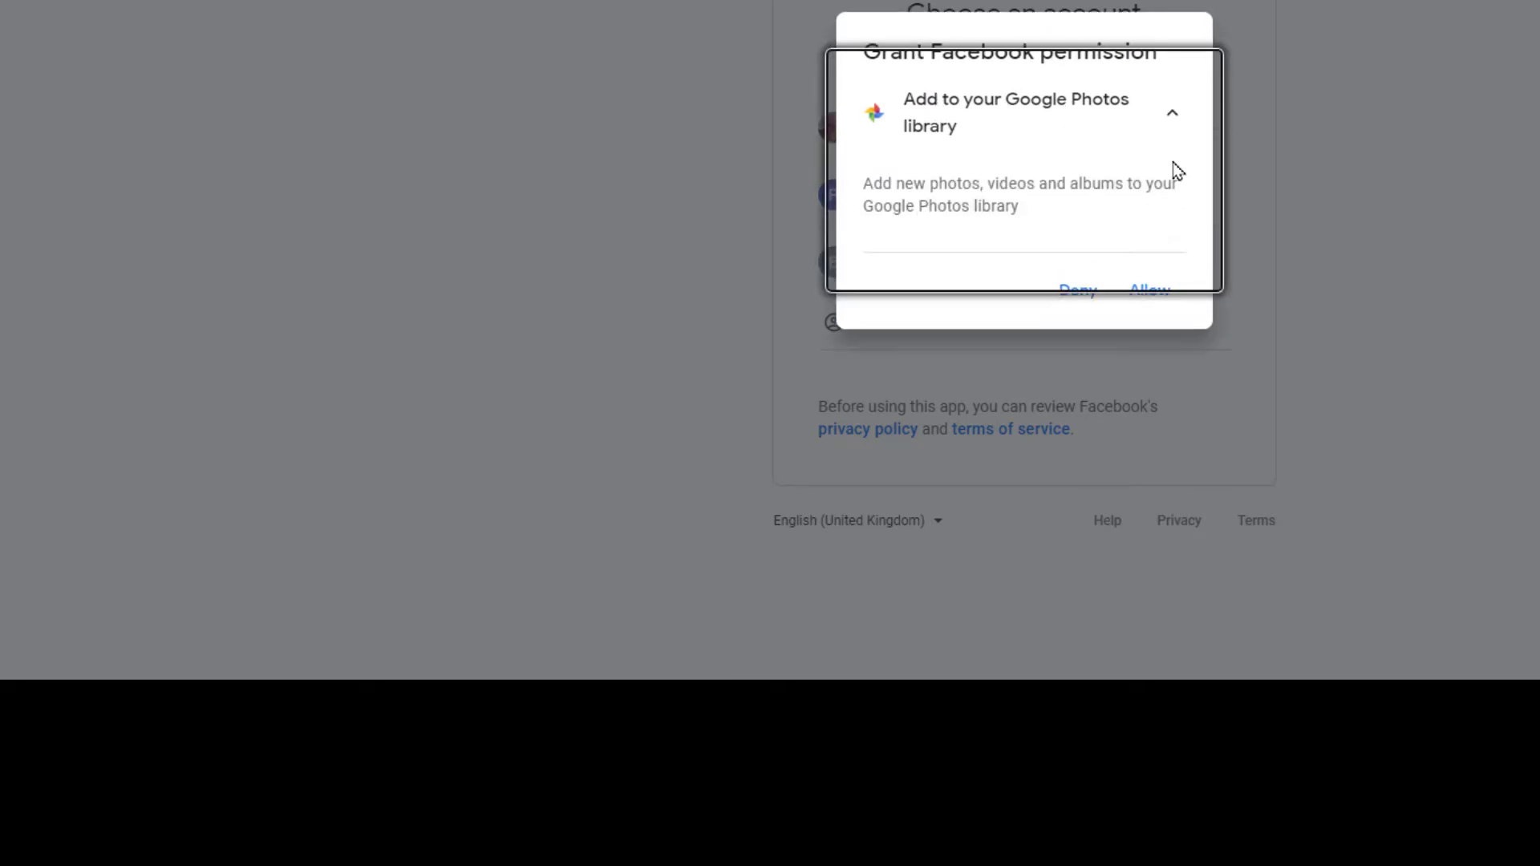
{"action": "left_click", "coordinate": [1167, 114]}
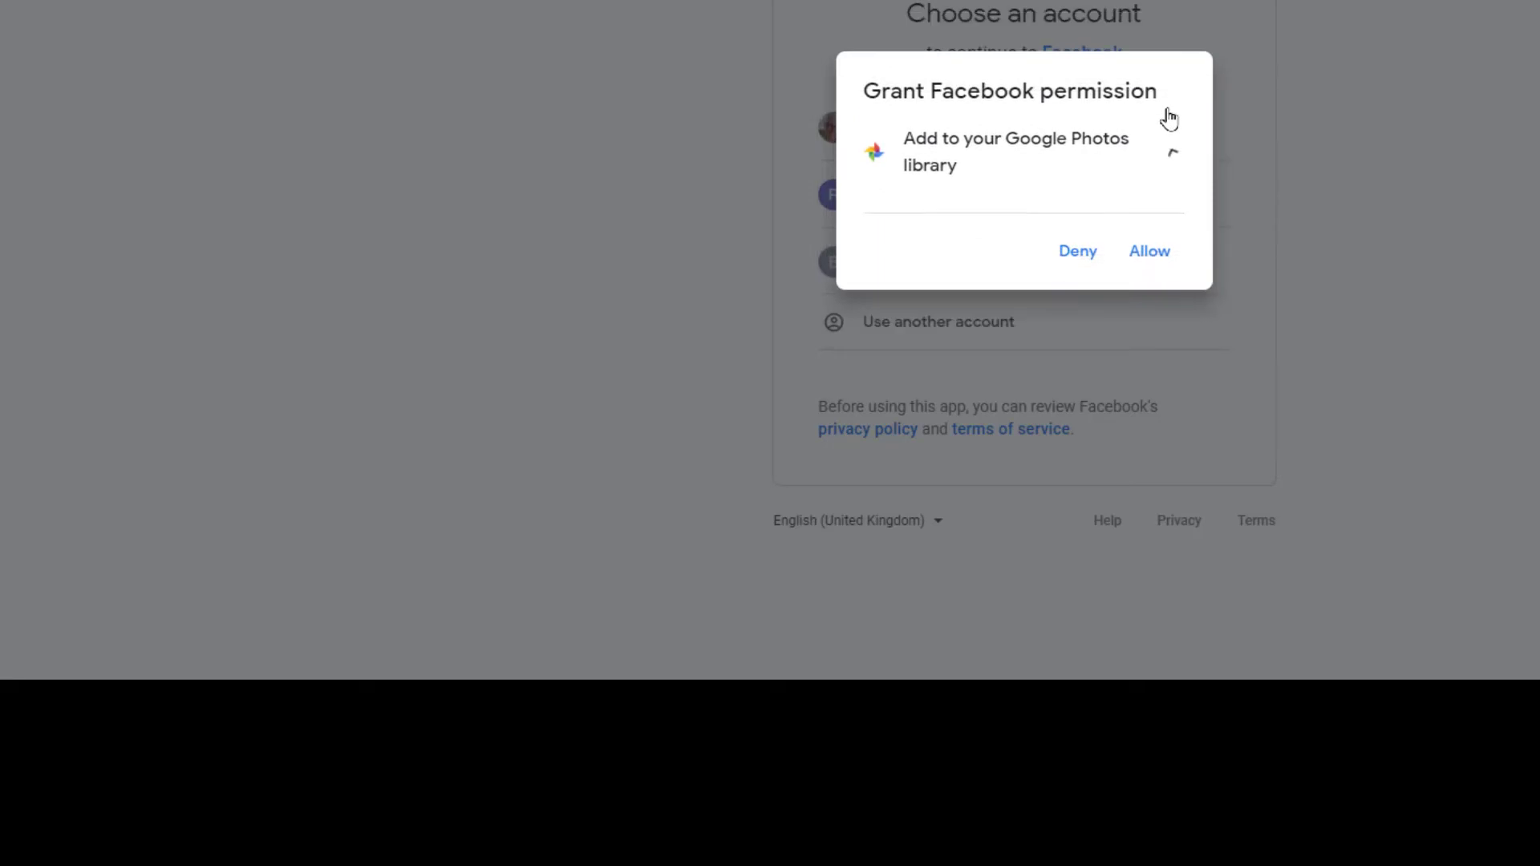
{"action": "left_click", "coordinate": [1152, 251]}
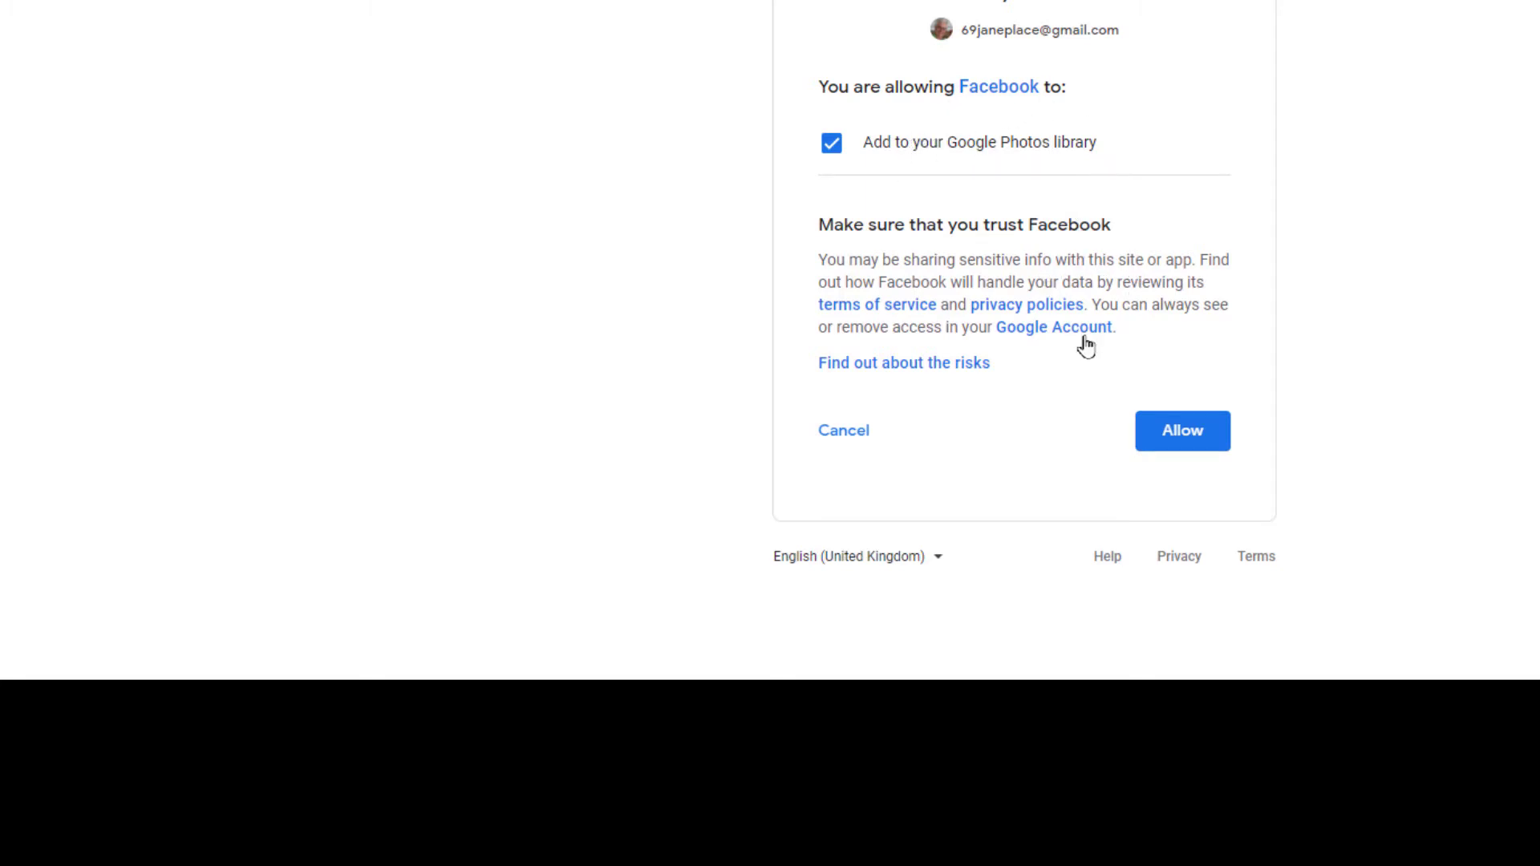
{"action": "left_click", "coordinate": [1201, 440]}
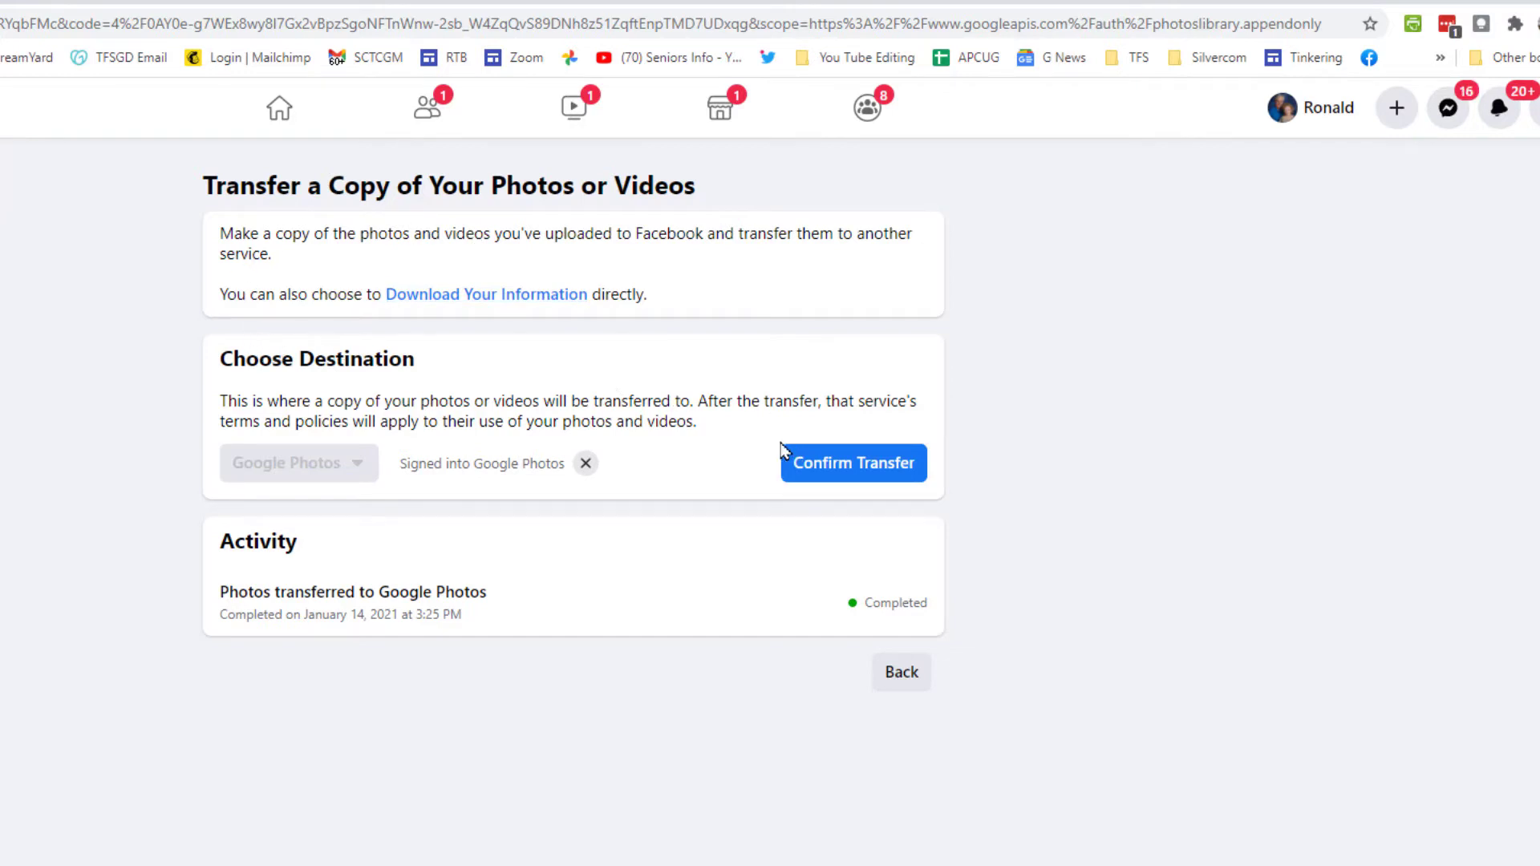
- Confirm the transfer of Facebook photos to Google Photos
{"action": "left_click", "coordinate": [855, 472]}
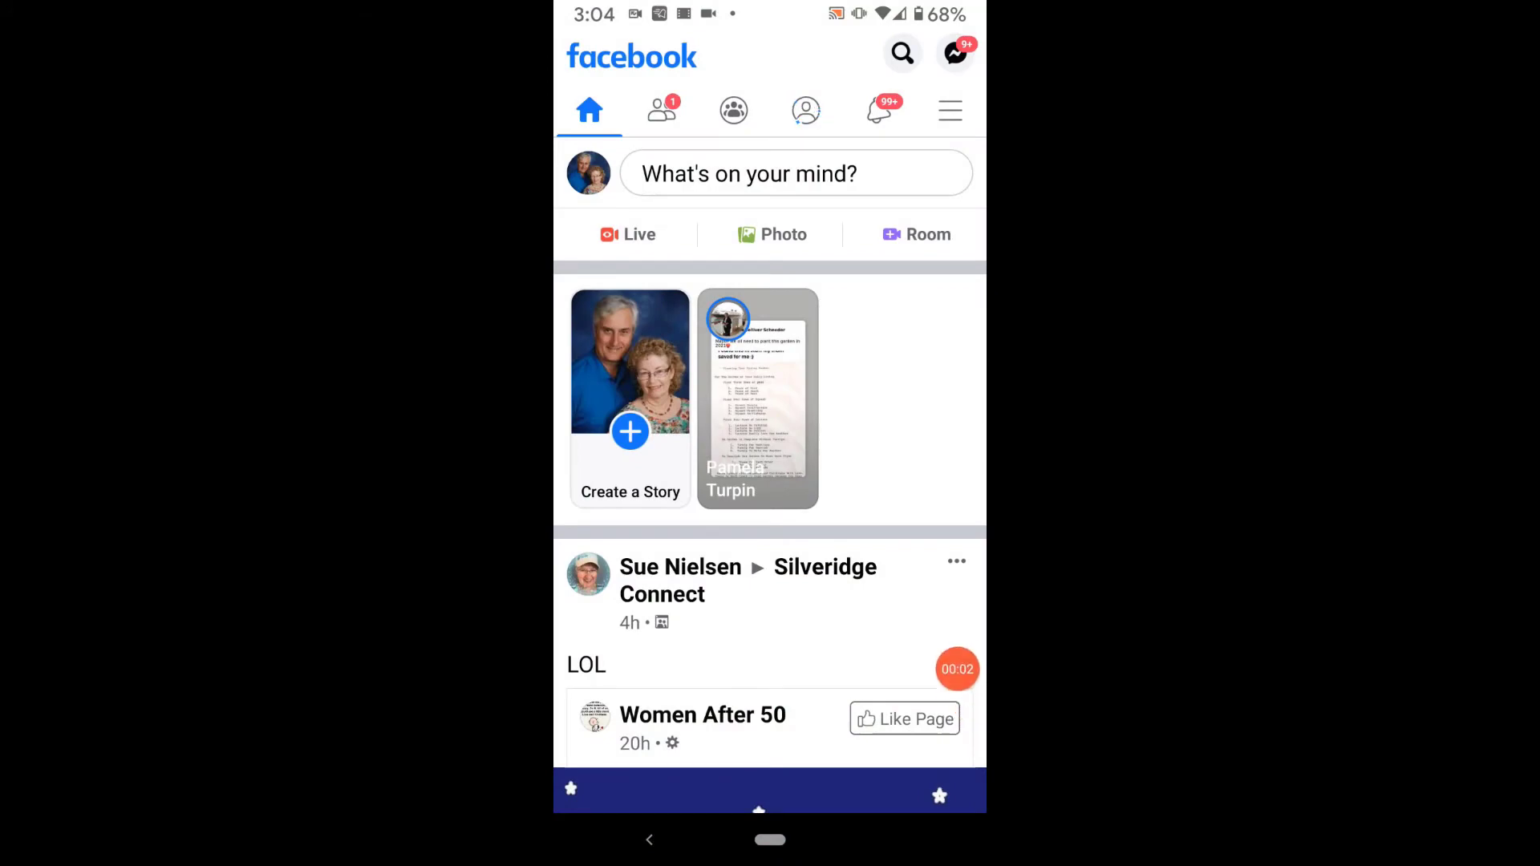
- Scroll the news feed to the 'Happy birthday baba' cake photo post
{"action": "scroll", "coordinate": [770, 415], "scroll_direction": "down", "scroll_amount": 10}
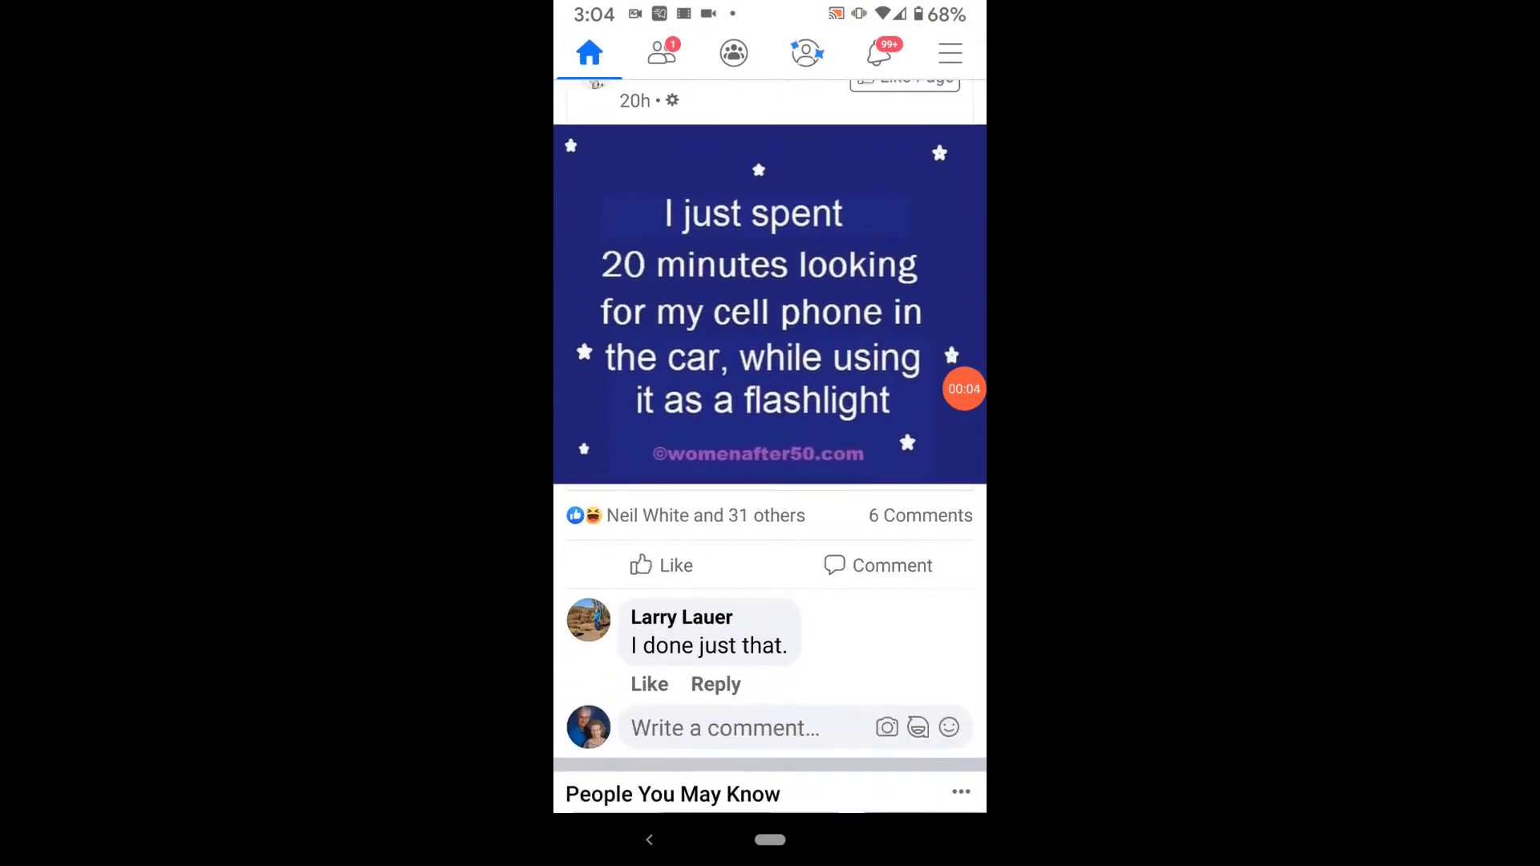
{"action": "scroll", "coordinate": [771, 415], "scroll_direction": "down", "scroll_amount": 10}
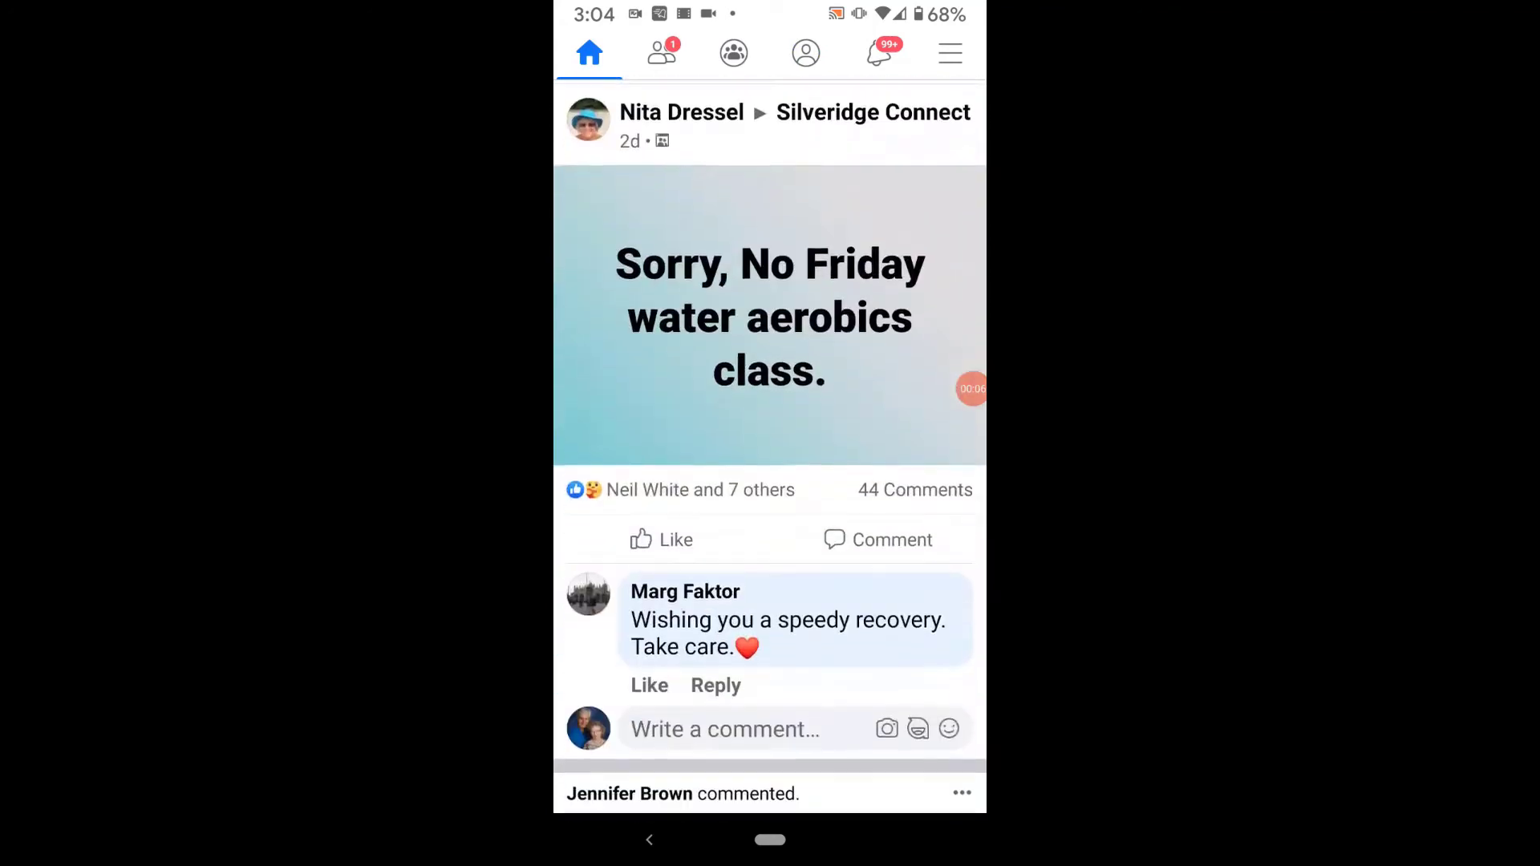
{"action": "scroll", "coordinate": [770, 415], "scroll_direction": "down", "scroll_amount": 10}
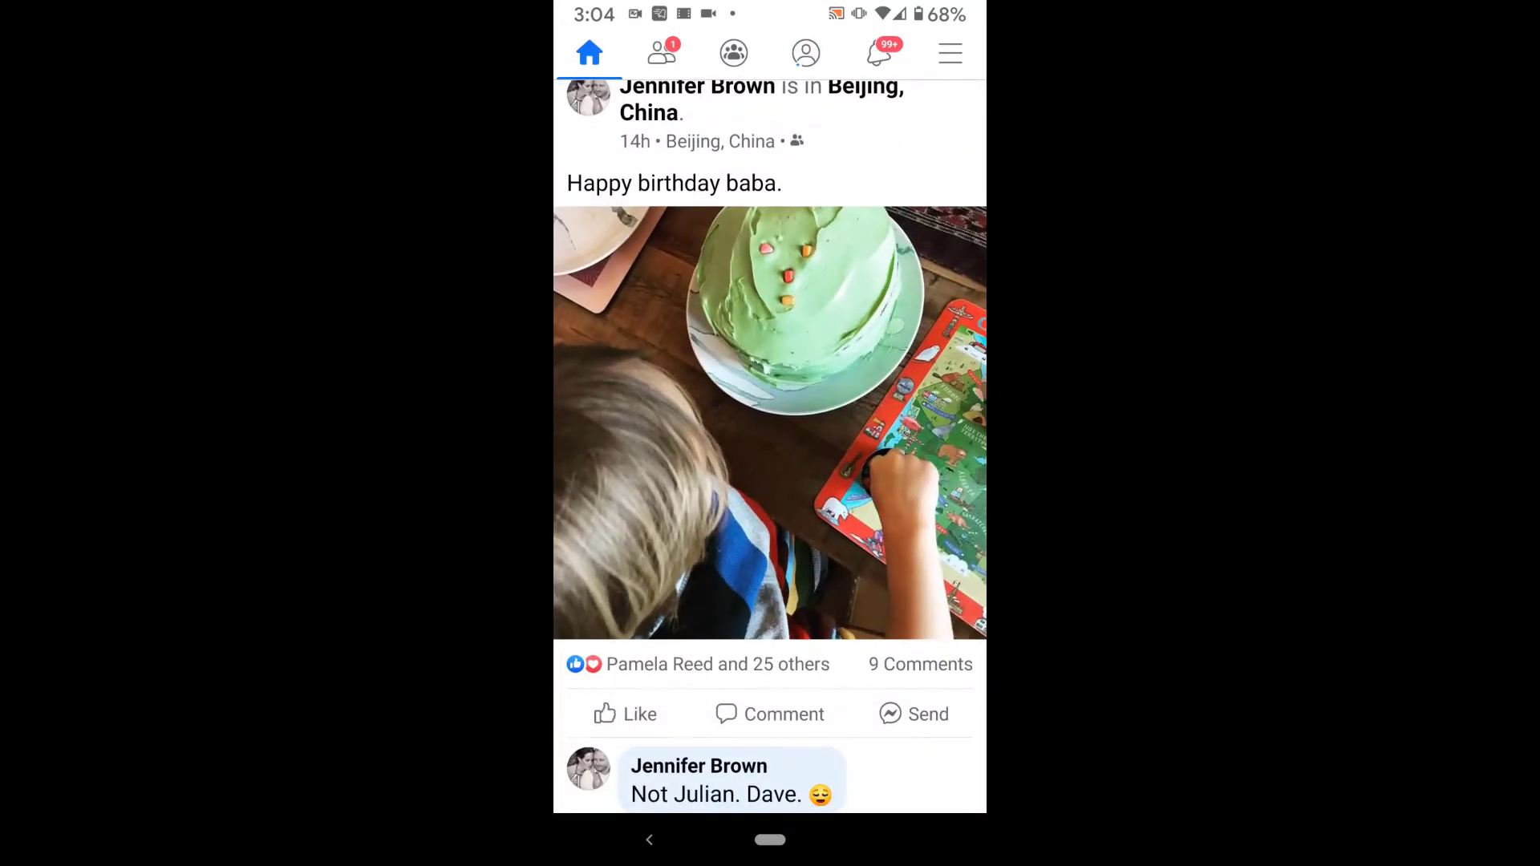
{"action": "scroll", "coordinate": [770, 415], "scroll_direction": "up", "scroll_amount": 5}
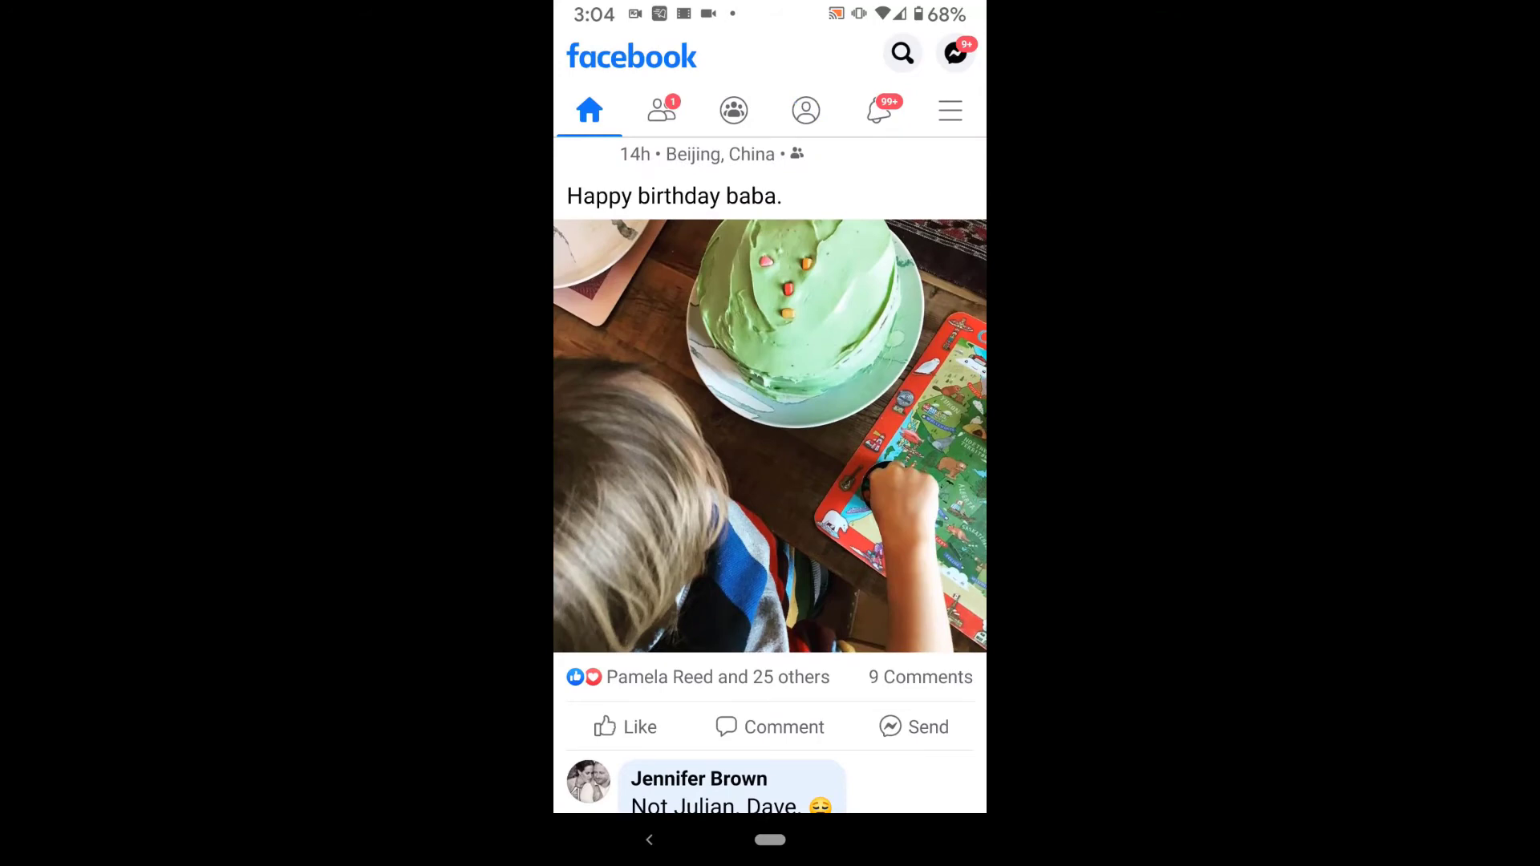
- Share the birthday cake photo externally to Google Photos and upload the 120 kB file
{"action": "left_click", "coordinate": [770, 436]}
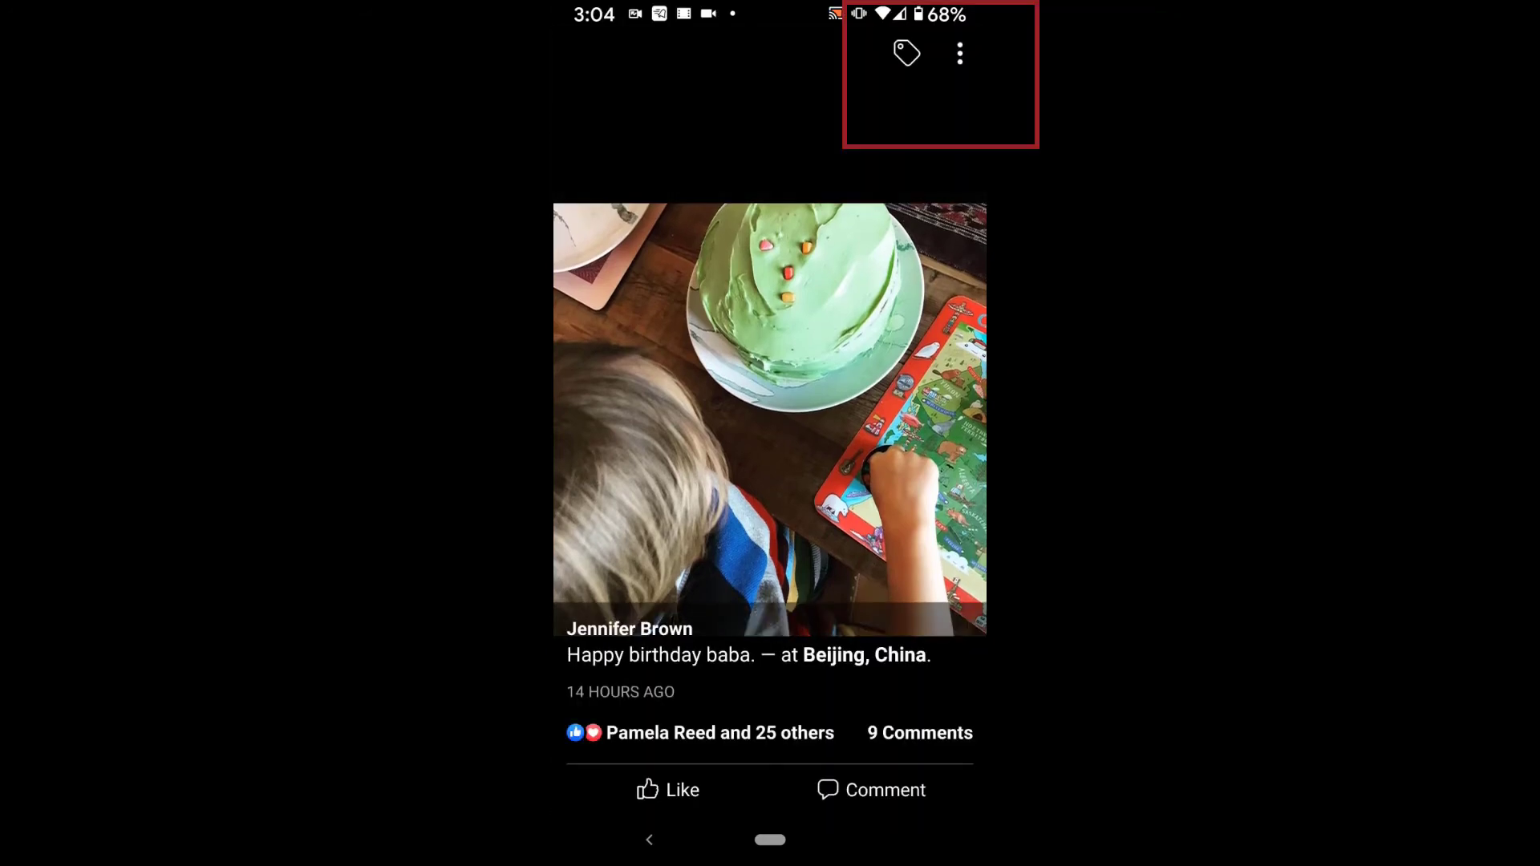
{"action": "left_click", "coordinate": [960, 53]}
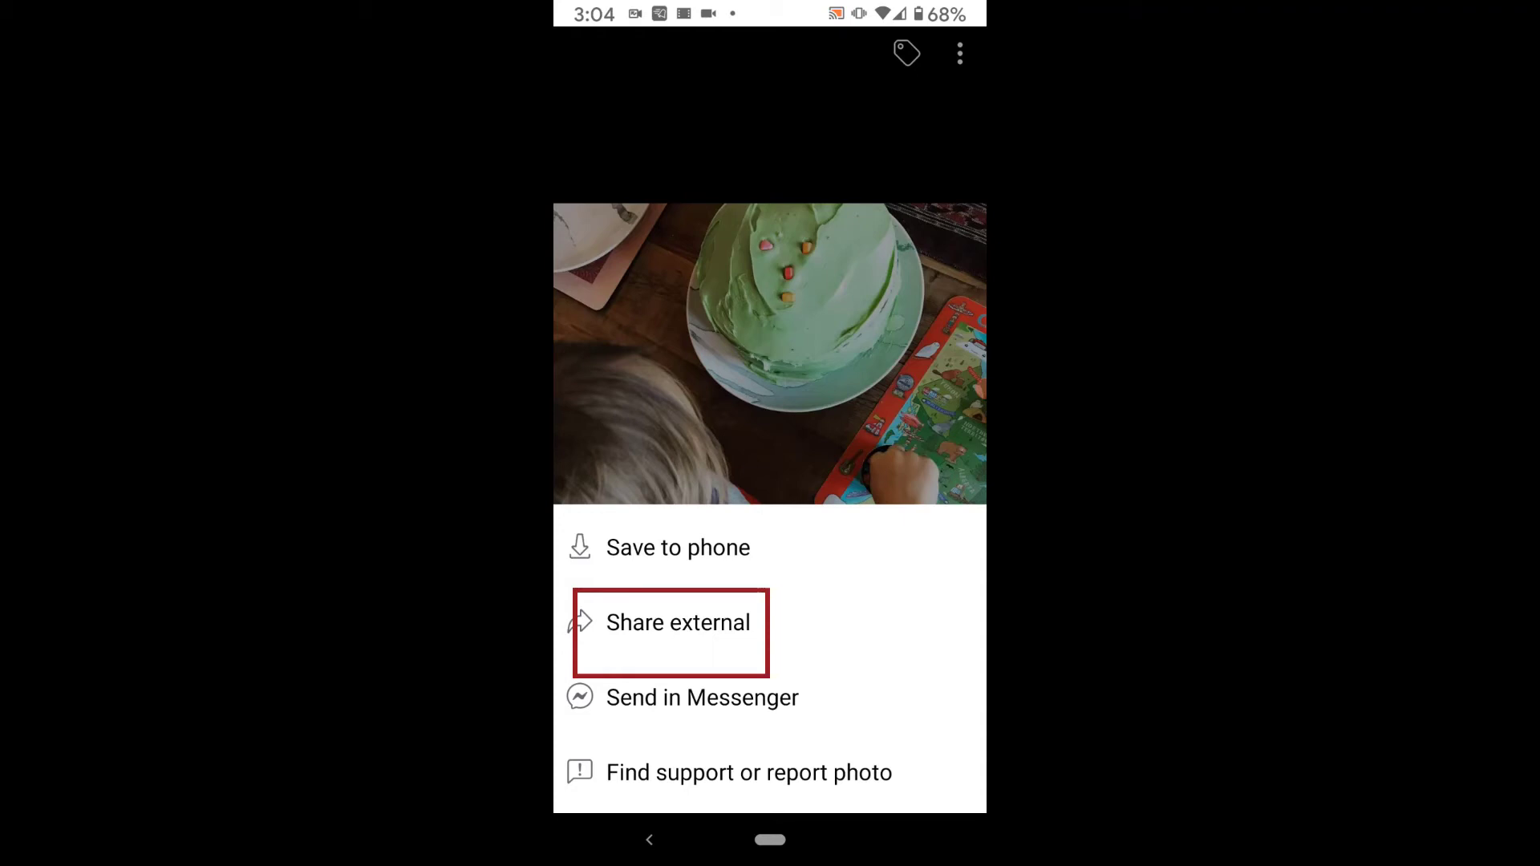
{"action": "left_click", "coordinate": [679, 623]}
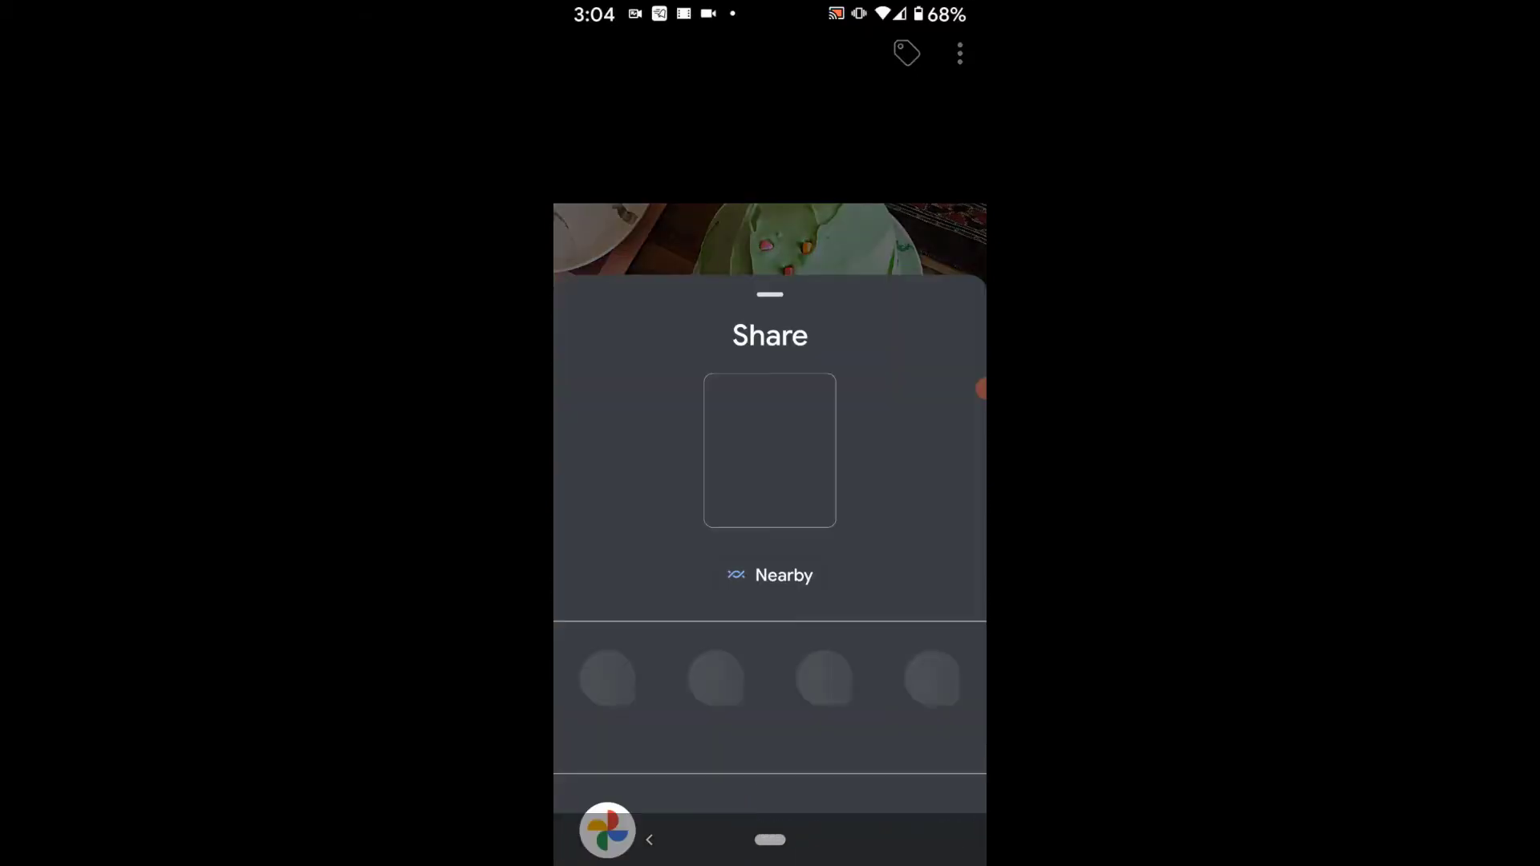
{"action": "left_click_drag", "start_coordinate": [771, 562], "coordinate": [770, 314]}
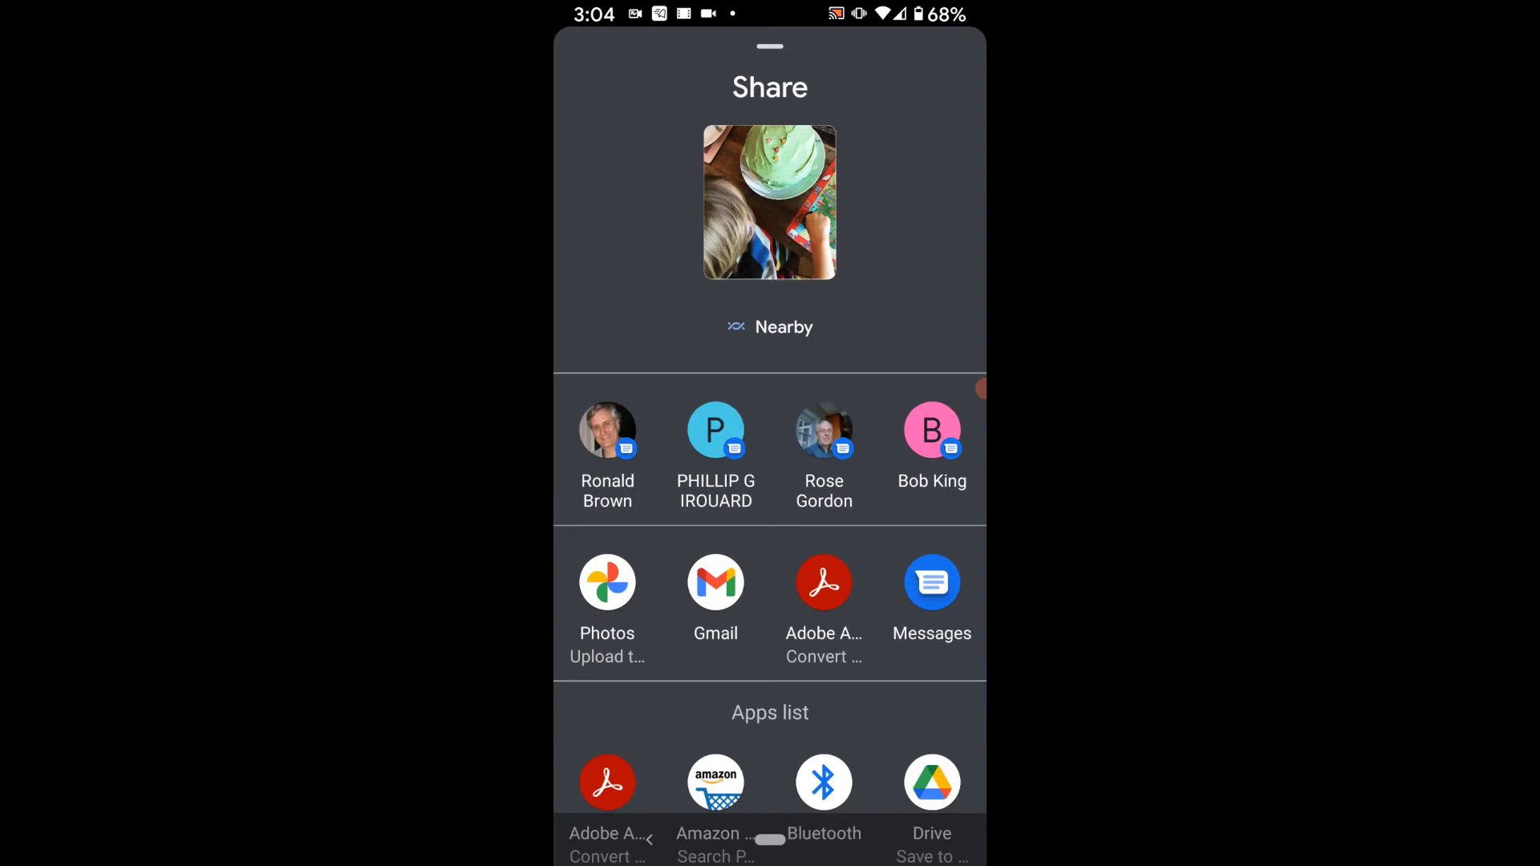
{"action": "left_click", "coordinate": [608, 594]}
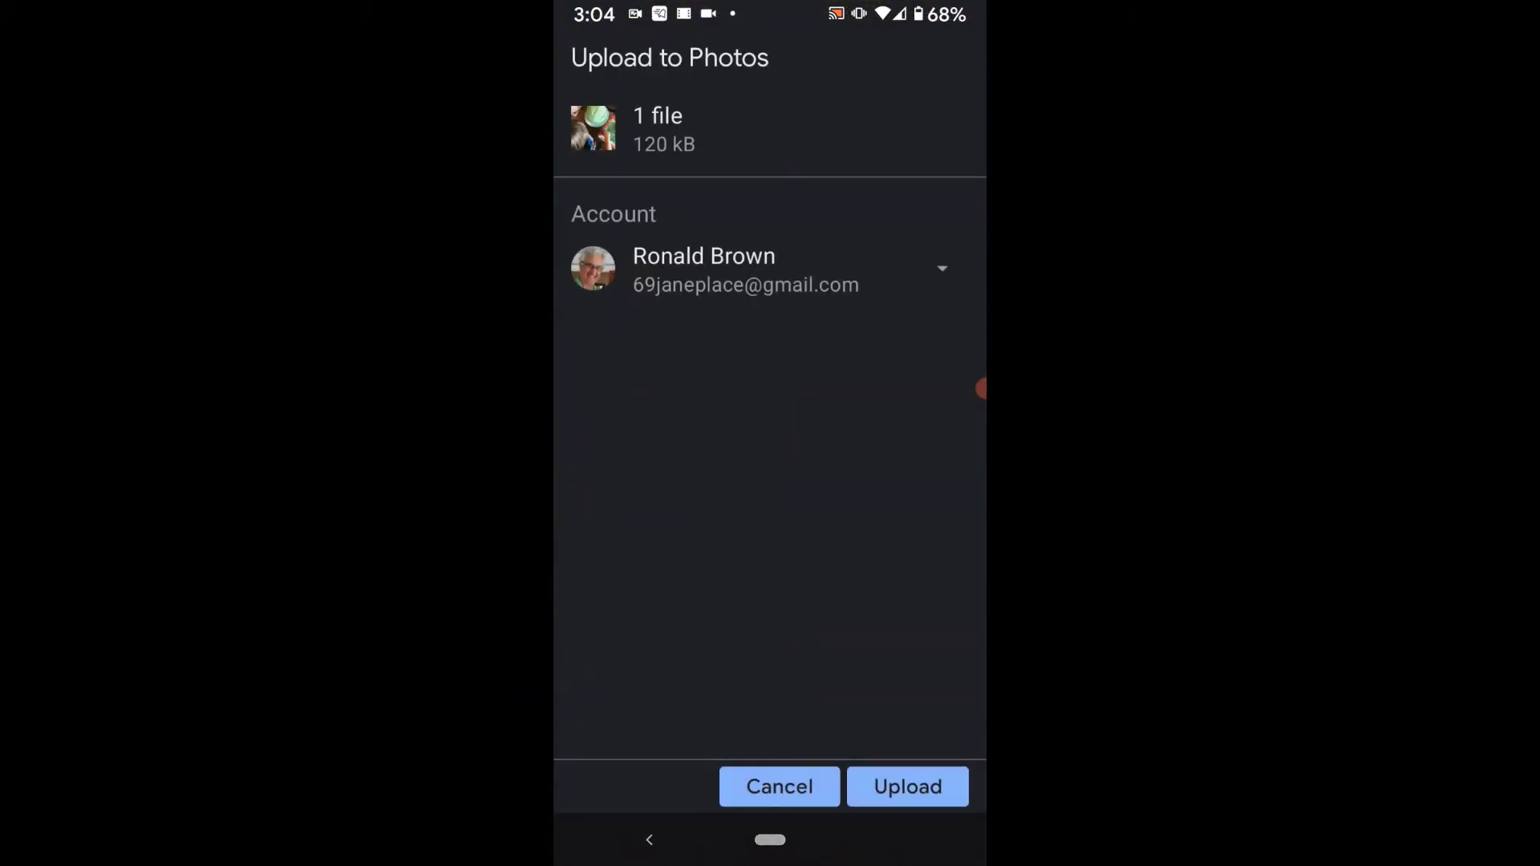
{"action": "left_click", "coordinate": [907, 786]}
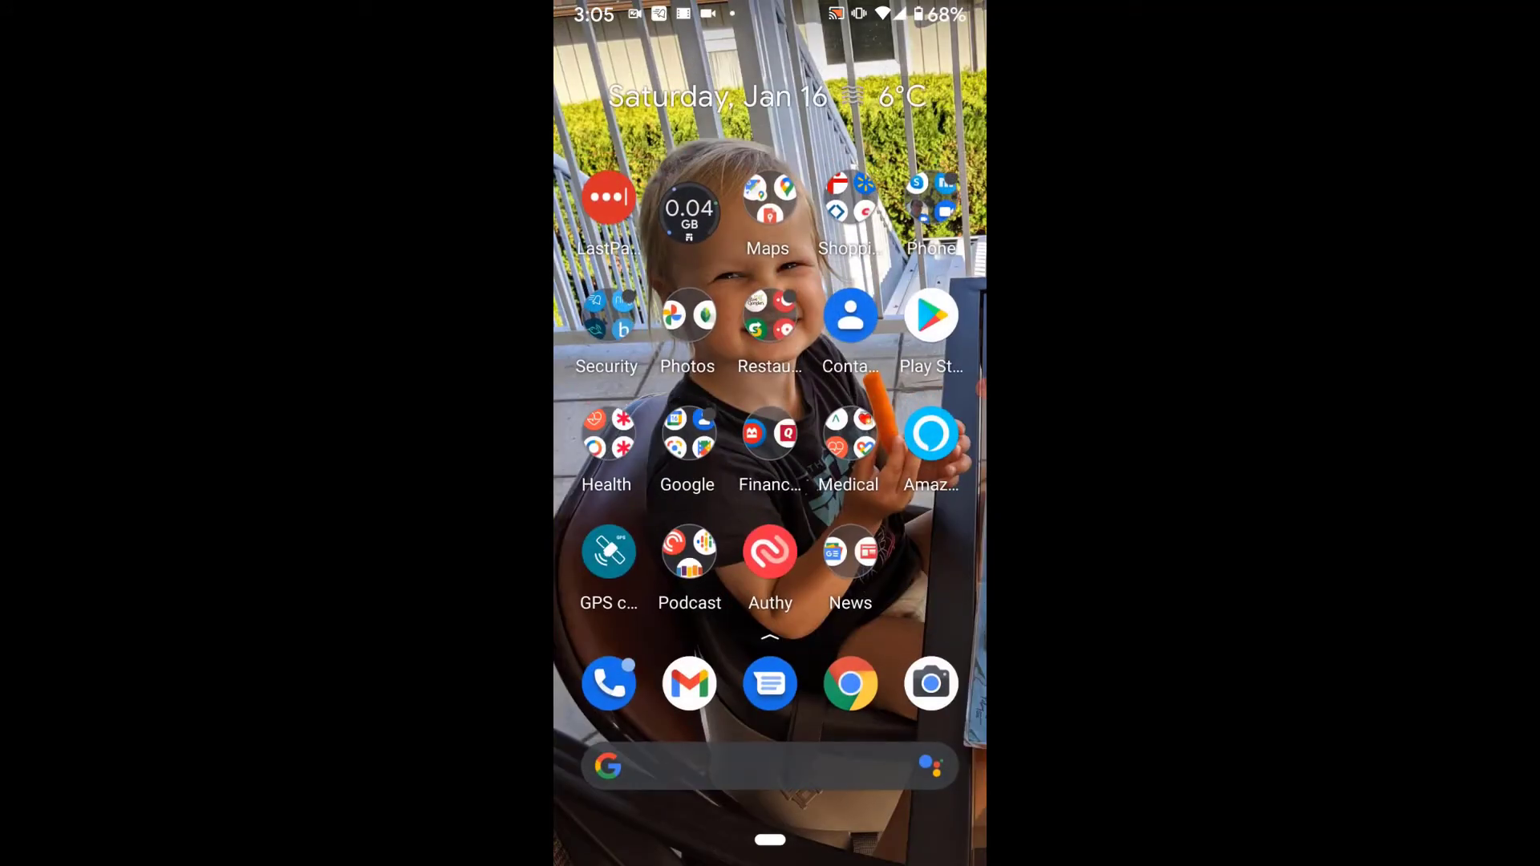
- Launch Google Photos from the home-screen Photos folder to find the cake photo under Today
{"action": "left_click", "coordinate": [688, 316]}
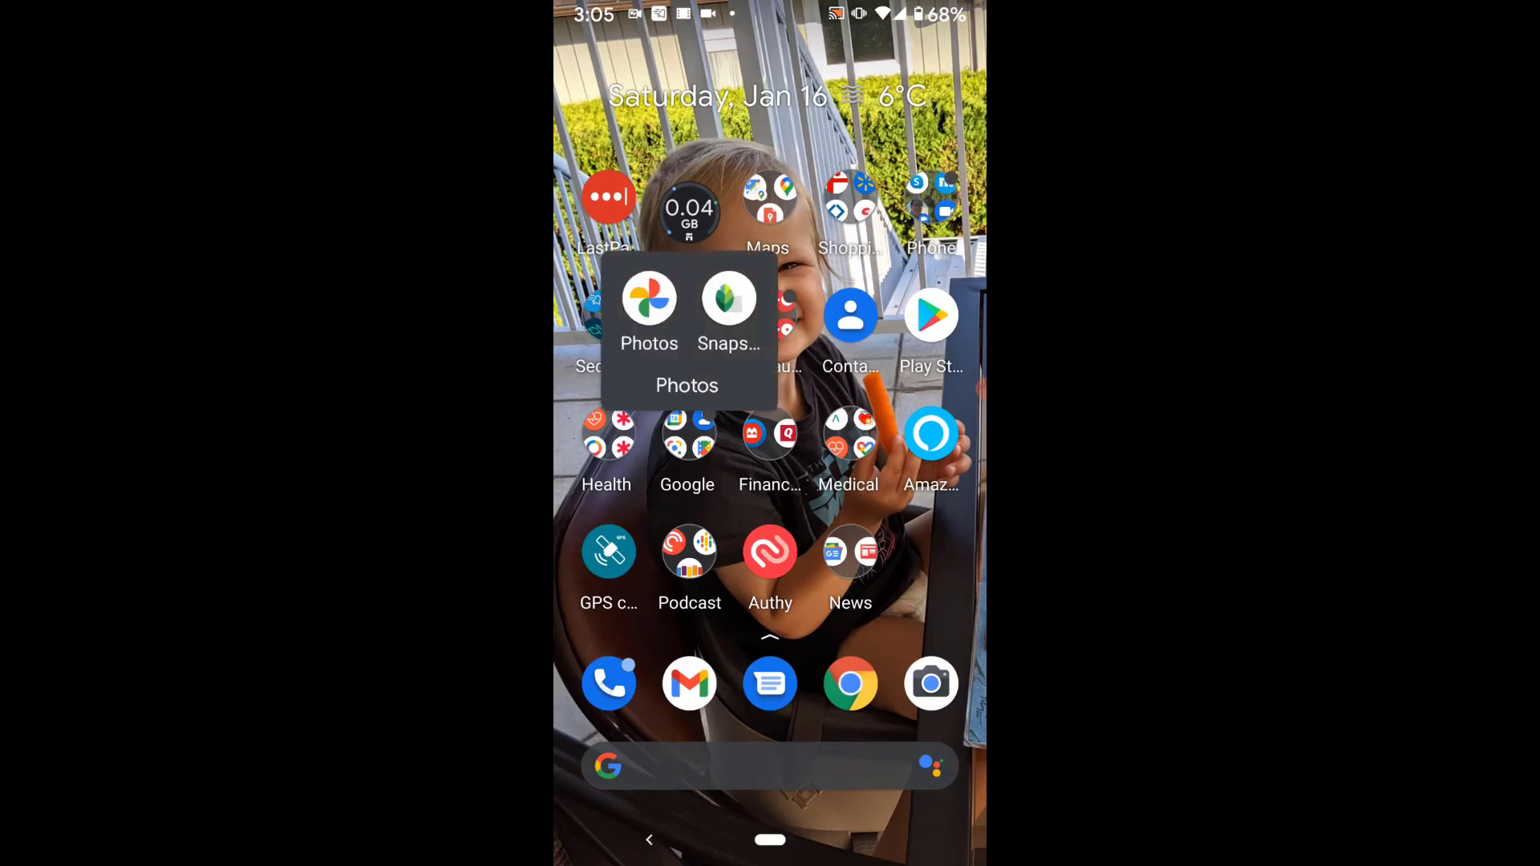
{"action": "left_click", "coordinate": [649, 298]}
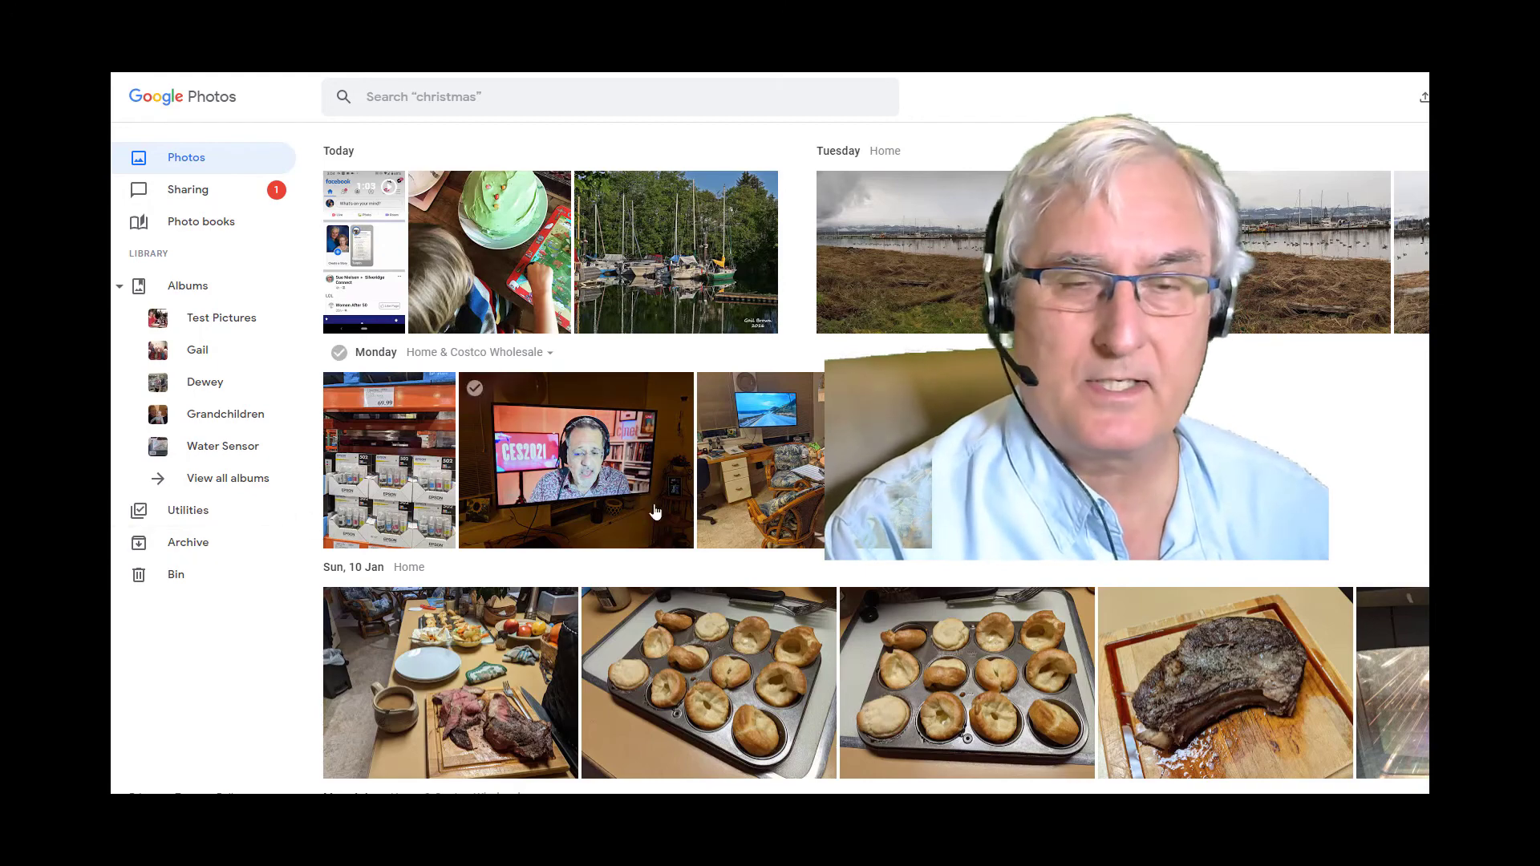
- Open the Yorkshire pudding photo from Sun, 10 Jan full-size
{"action": "scroll", "coordinate": [657, 506], "scroll_direction": "down", "scroll_amount": 2}
{"action": "scroll", "coordinate": [658, 506], "scroll_direction": "down", "scroll_amount": 1}
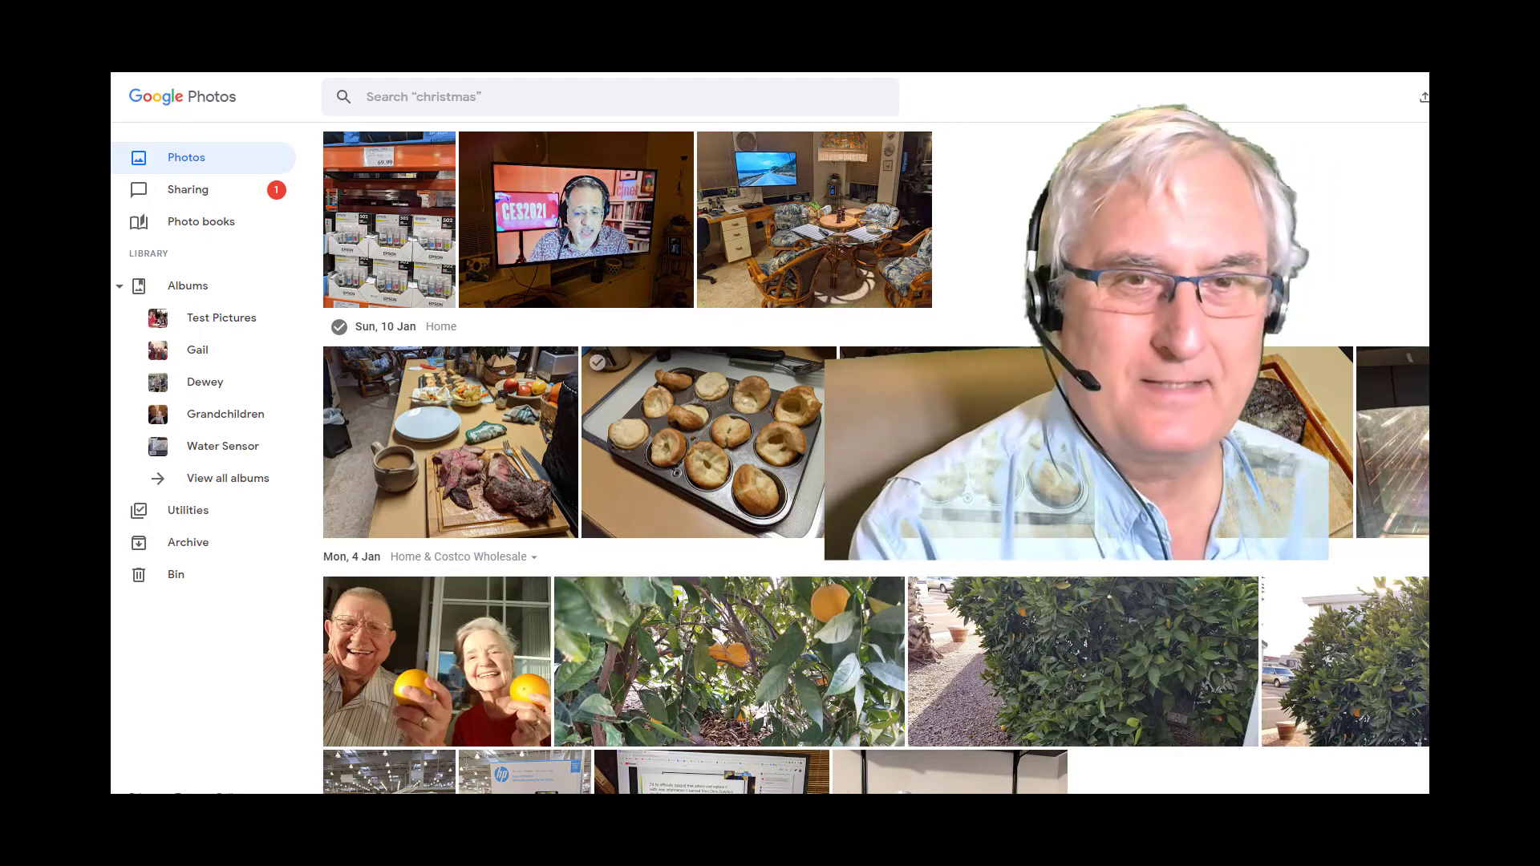
{"action": "left_click", "coordinate": [726, 492]}
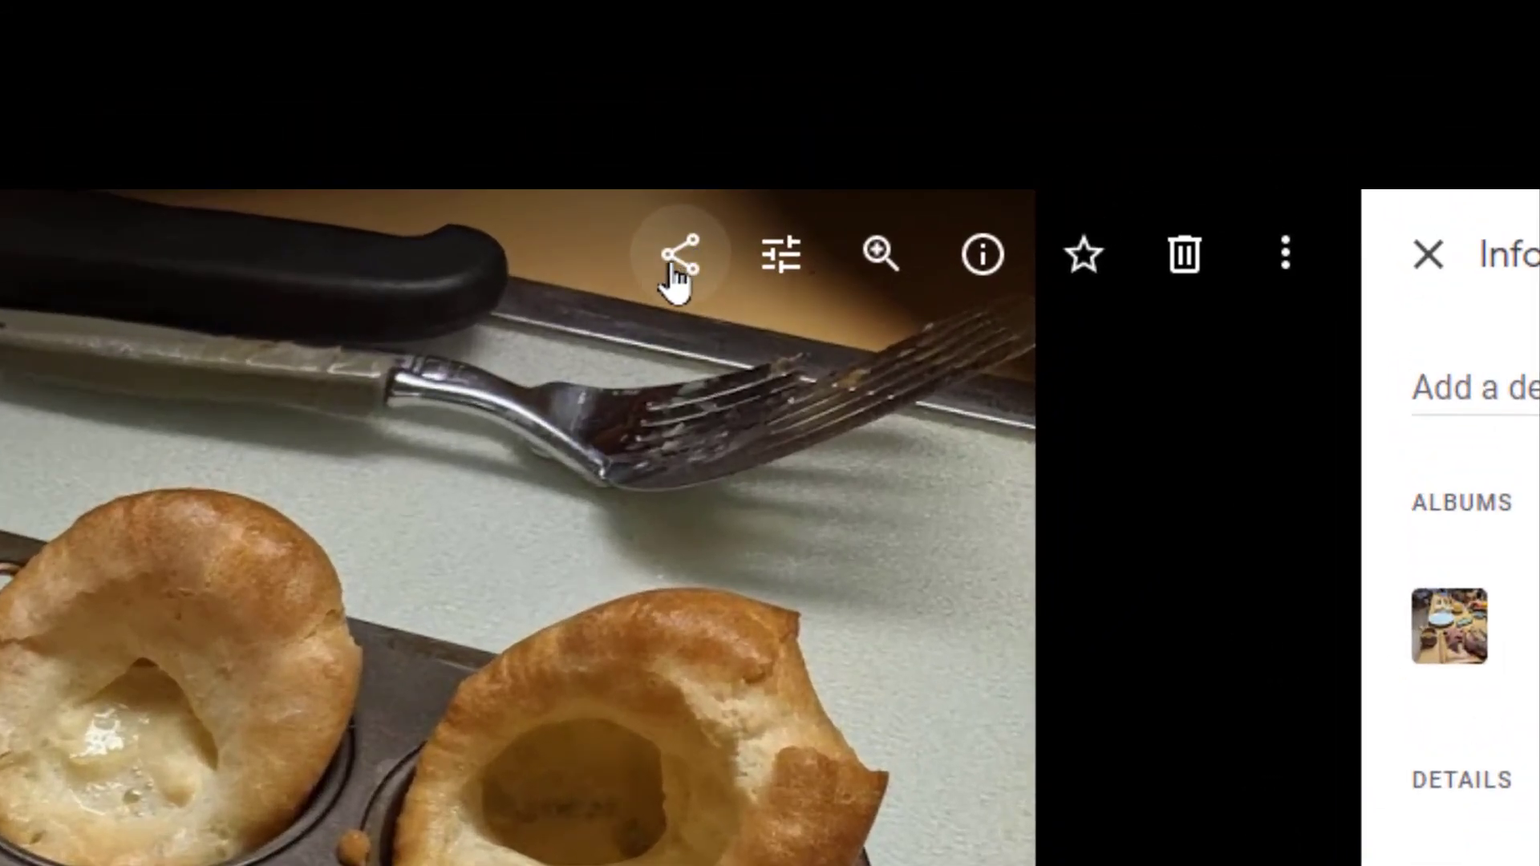
- Create a Google Photos share link for the Yorkshire pudding photo and start a Facebook post with it
{"action": "left_click", "coordinate": [698, 261]}
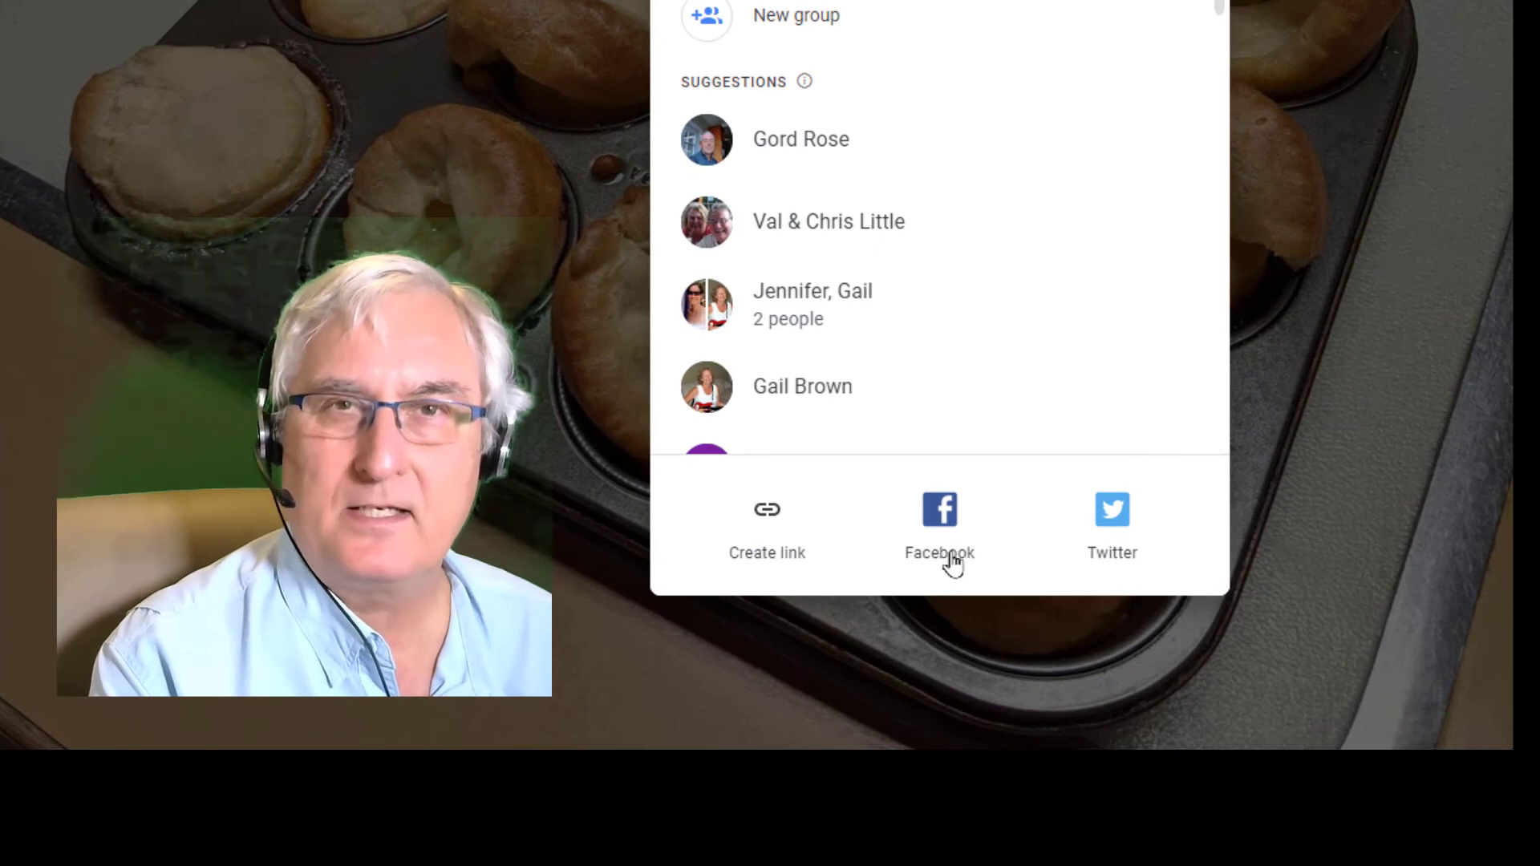
{"action": "left_click", "coordinate": [951, 560]}
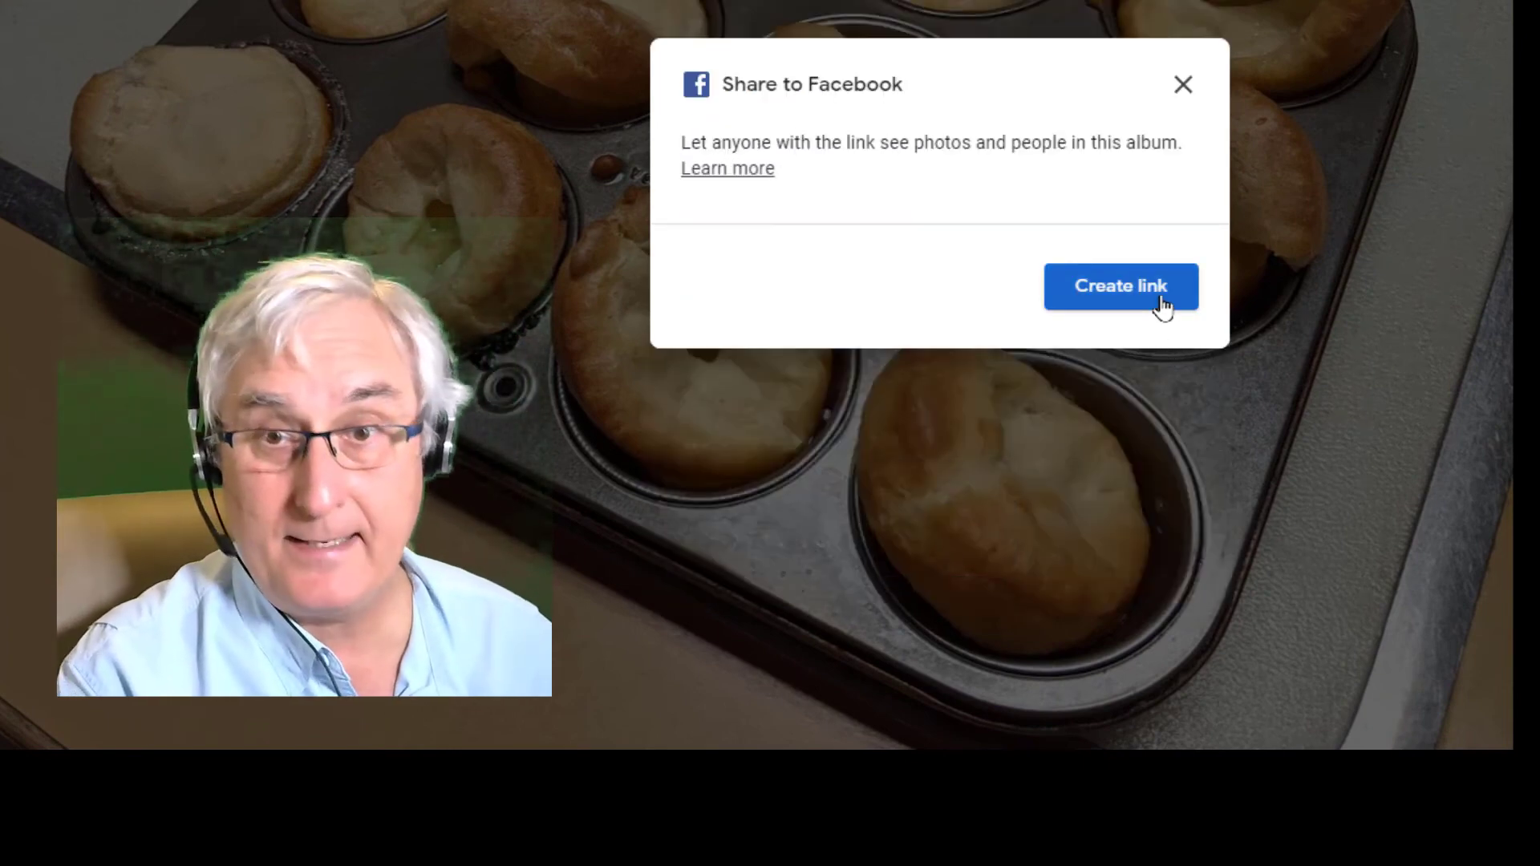
{"action": "left_click", "coordinate": [1163, 305]}
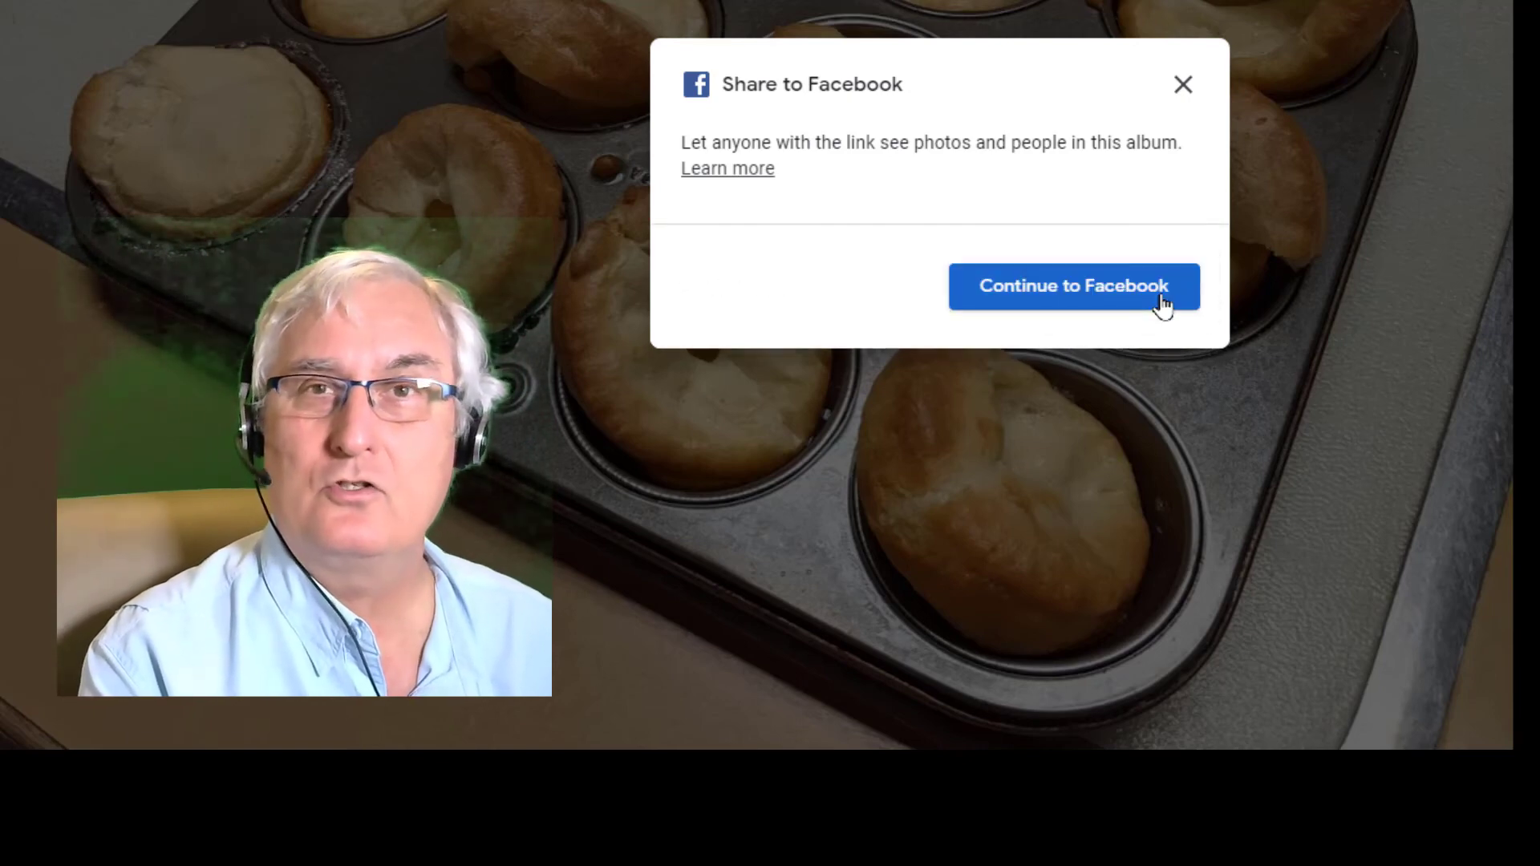
{"action": "left_click", "coordinate": [1129, 288]}
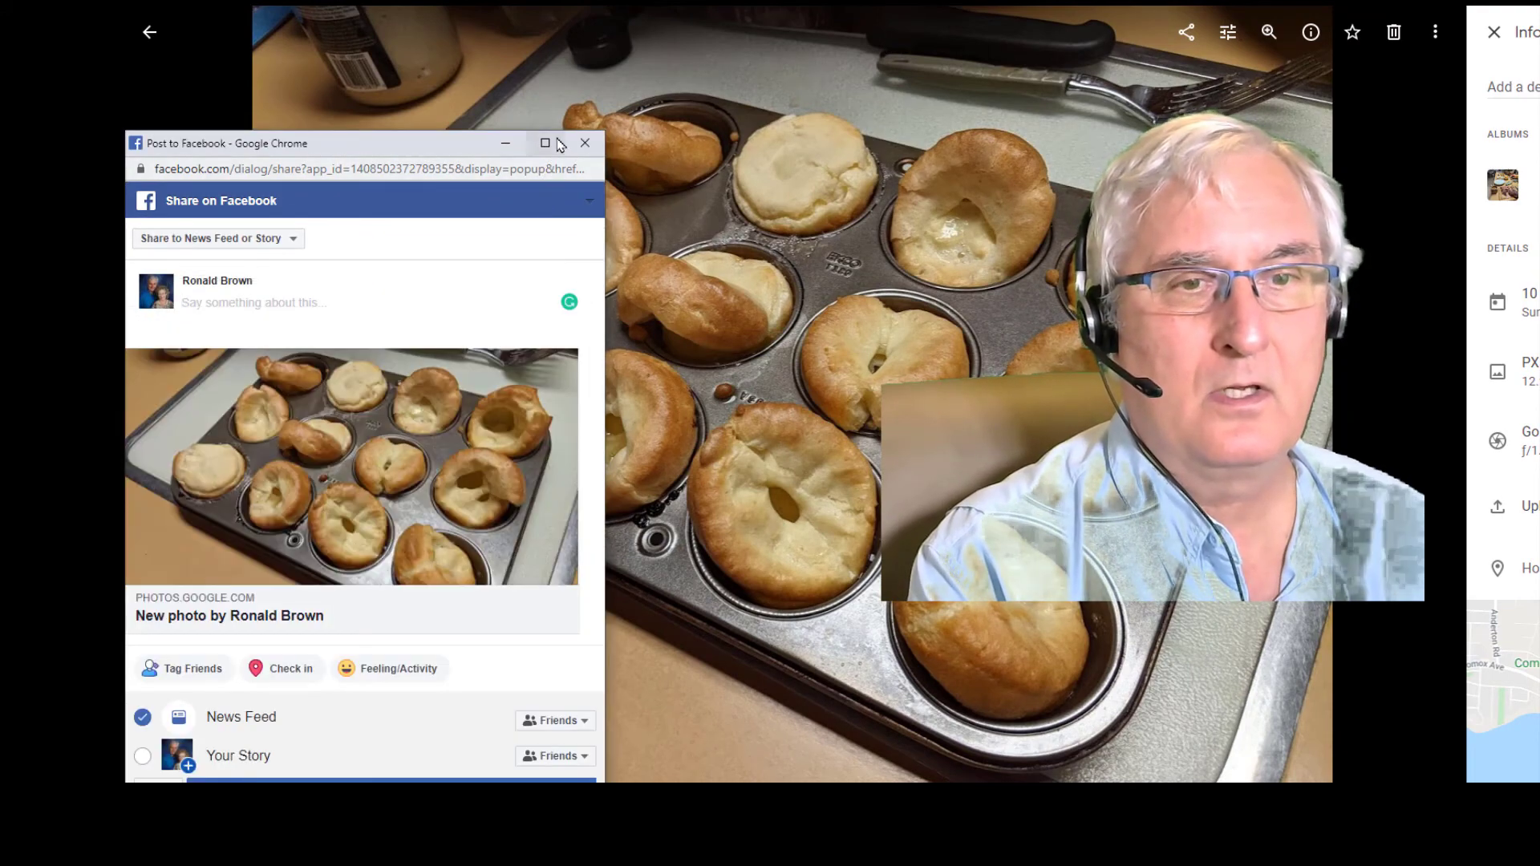
- Caption the post "My Yorkshire pudding", fixing the Yorkshire misspelling with Grammarly's suggestion
{"action": "left_click", "coordinate": [545, 143]}
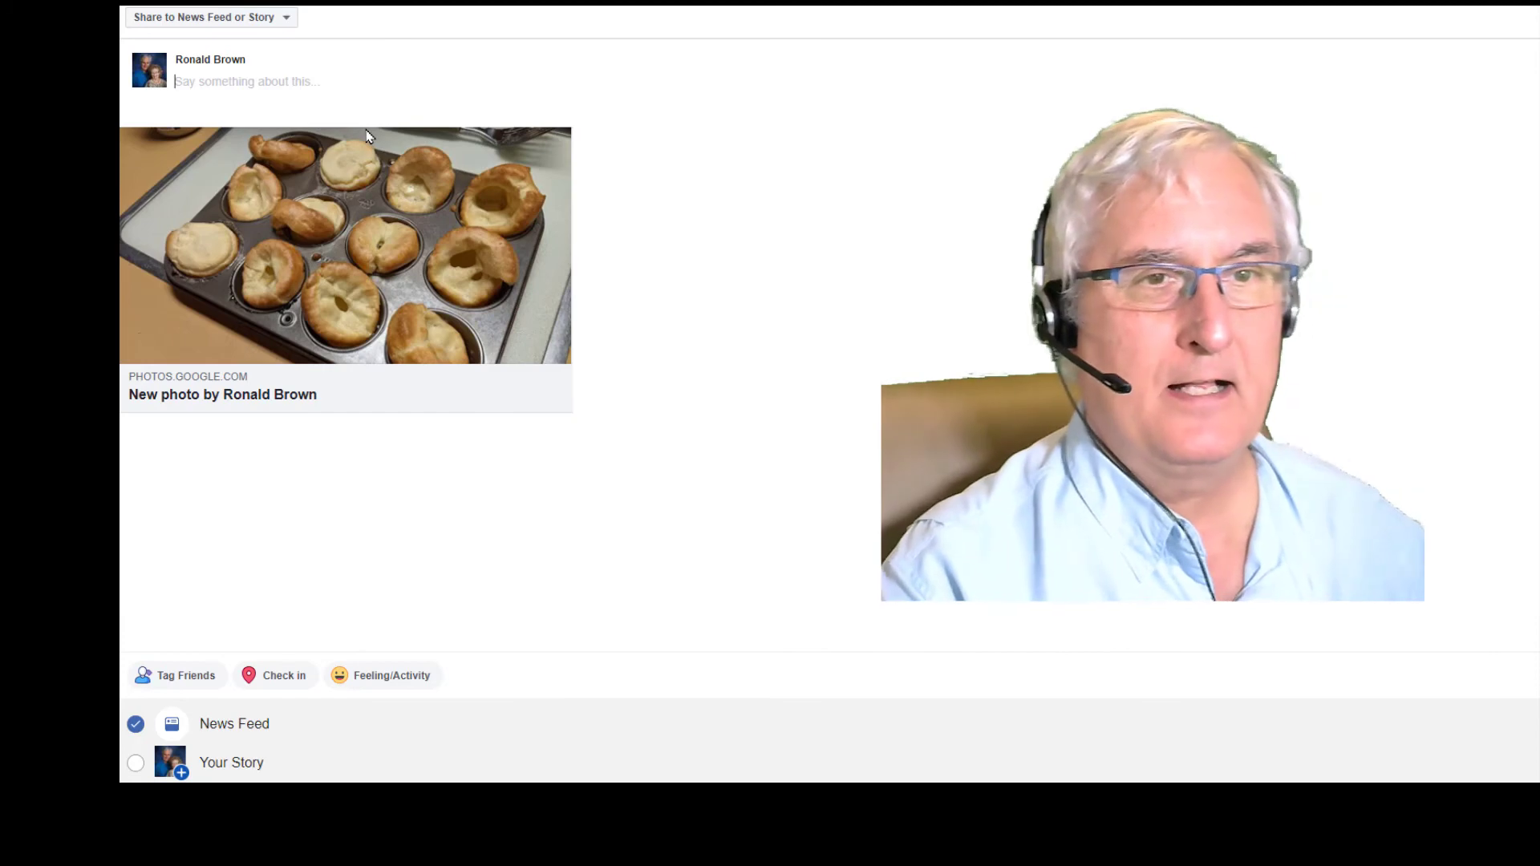
{"action": "type", "text": "My"}
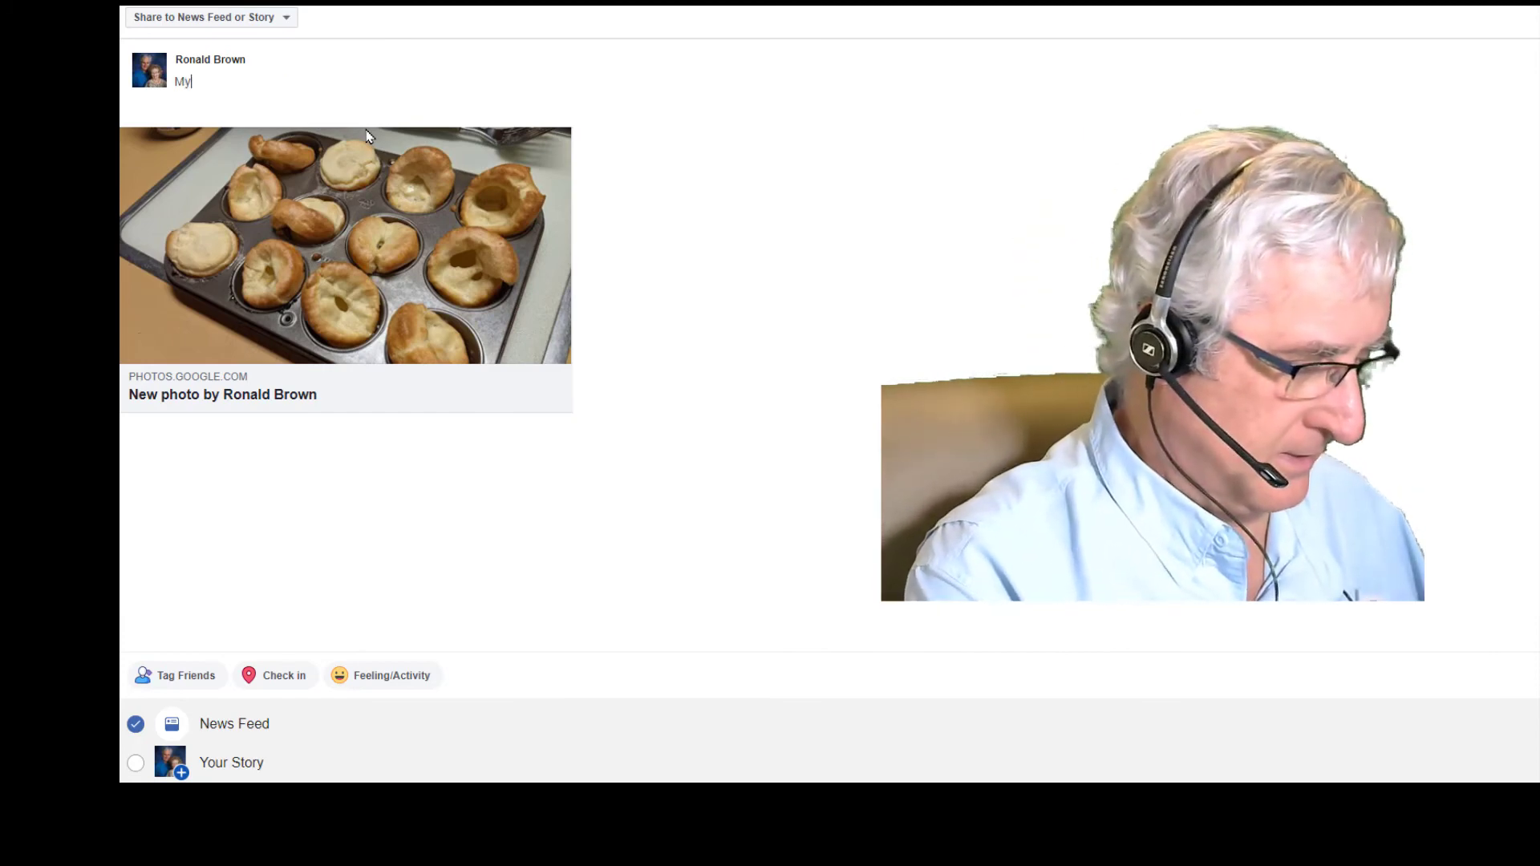
{"action": "type", "text": " Yorshire pudding"}
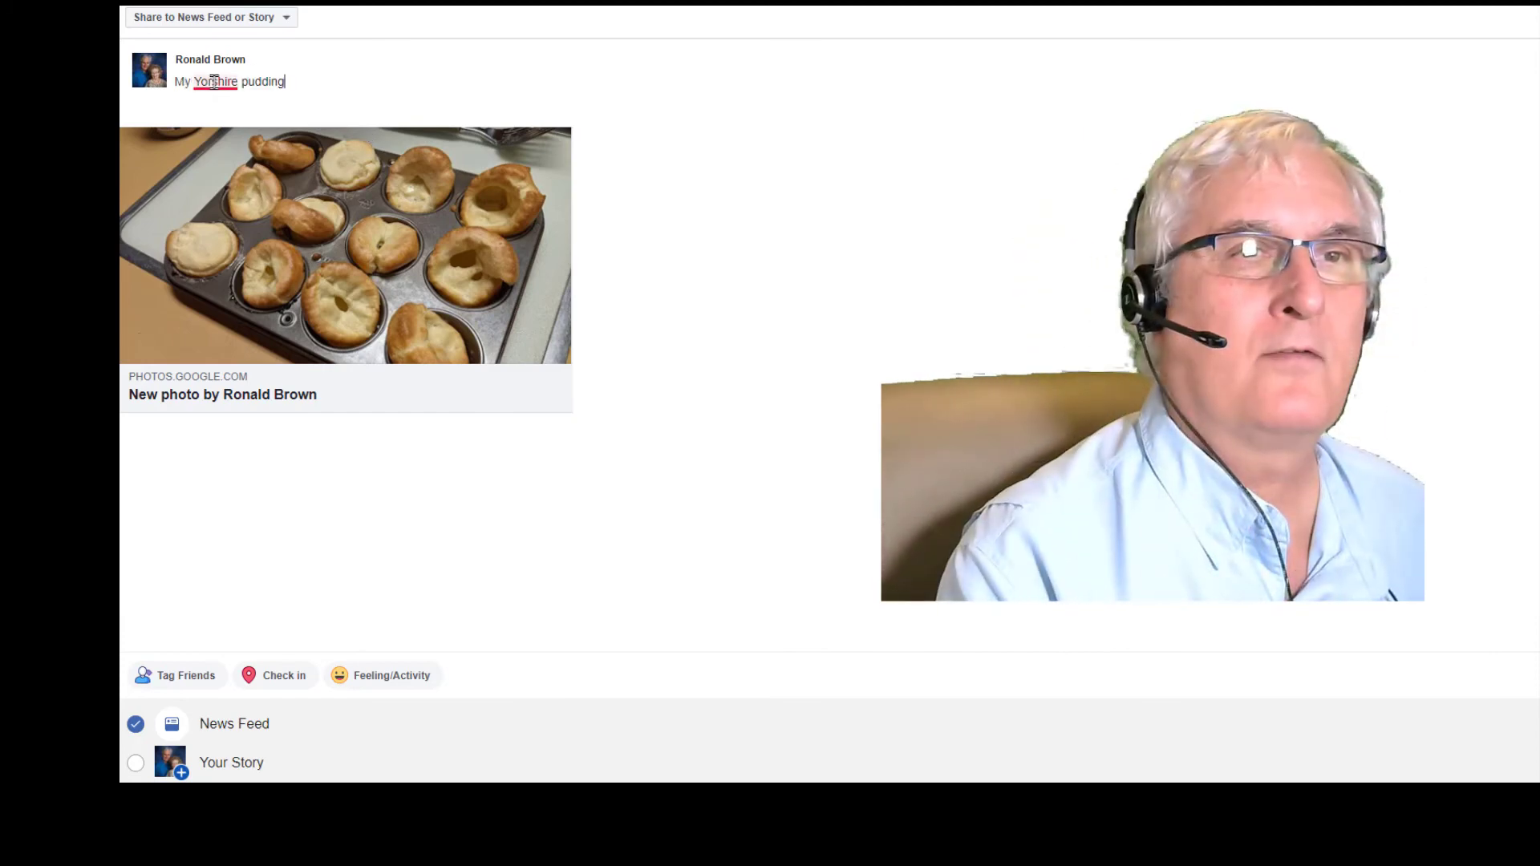
{"action": "mouse_move", "coordinate": [214, 81]}
{"action": "left_click", "coordinate": [231, 110]}
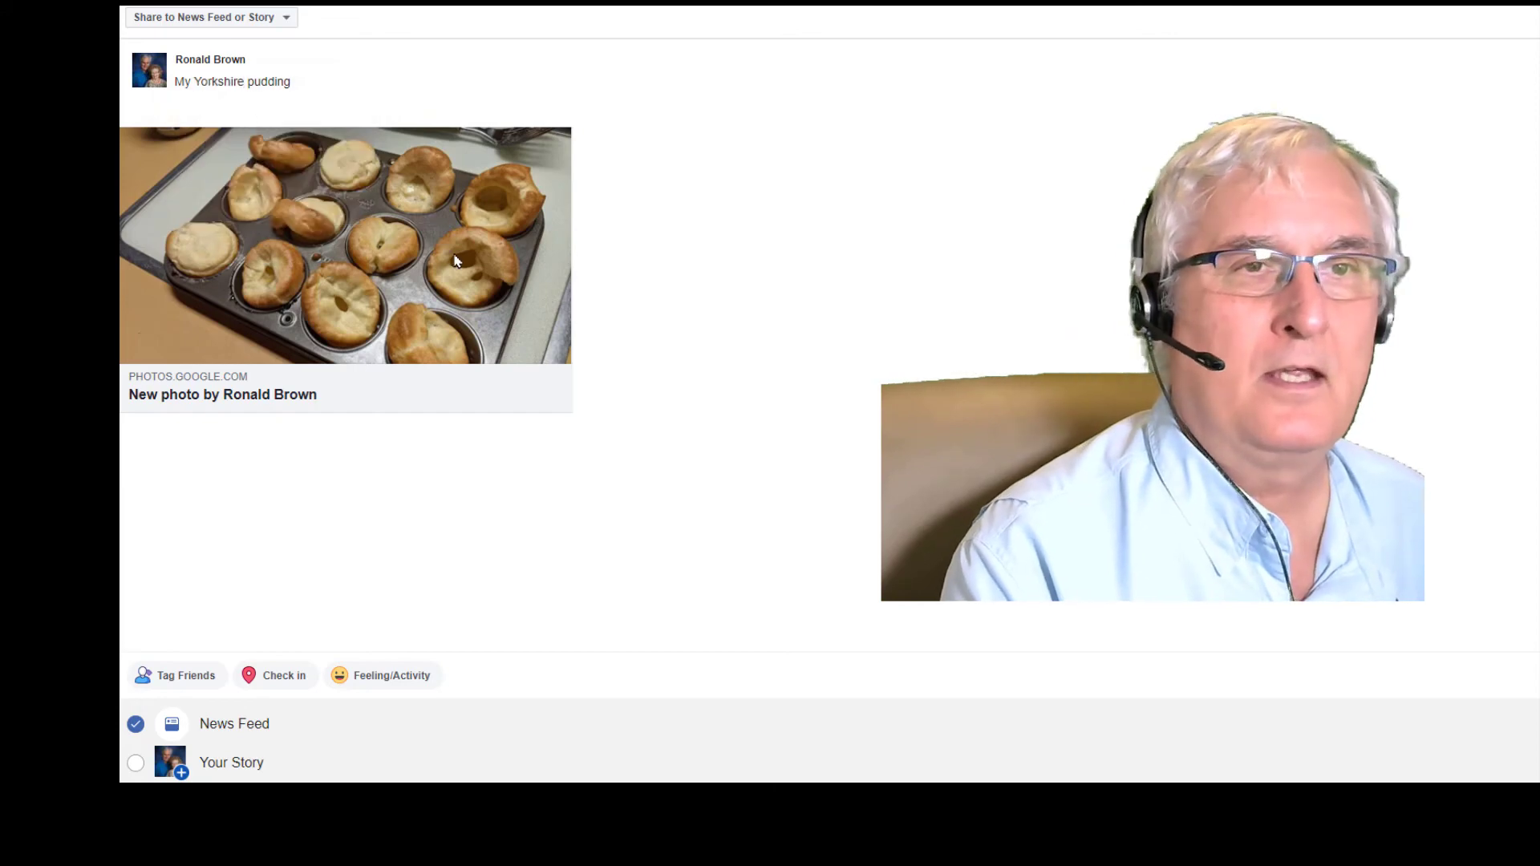